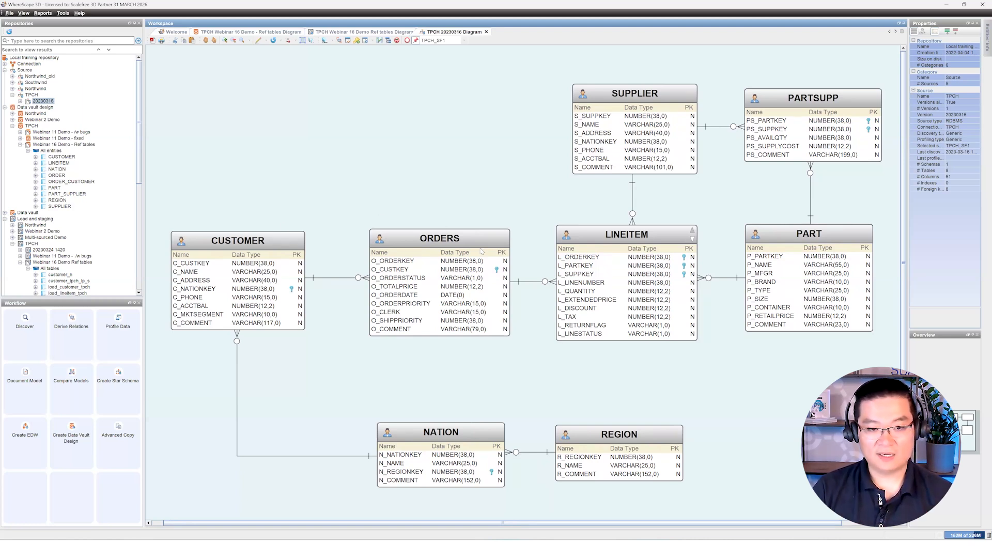
Step: Inspect the ORDERS, LINEITEM, SUPPLIER and PART tables and PART's join to LINEITEM
click(481, 249)
click(528, 215)
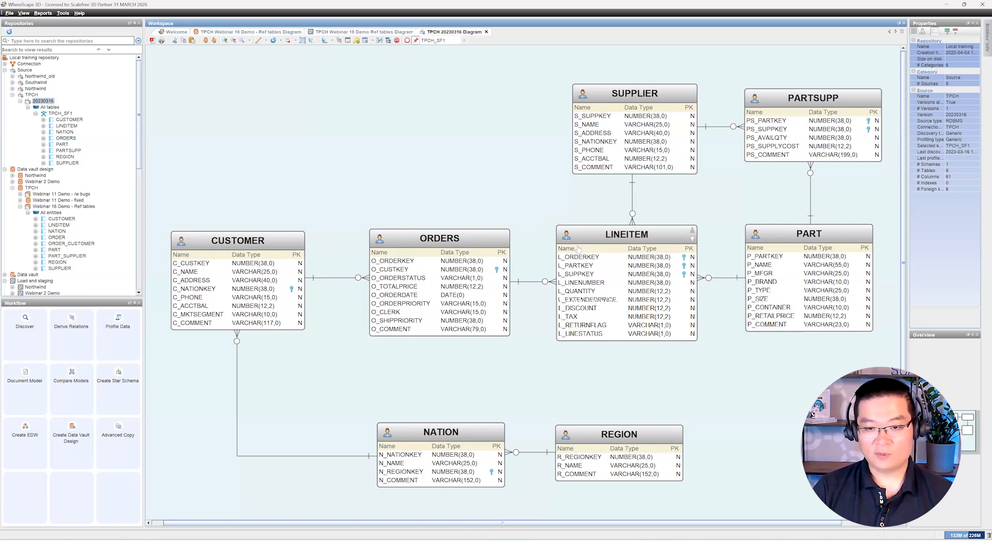
click(578, 249)
click(520, 204)
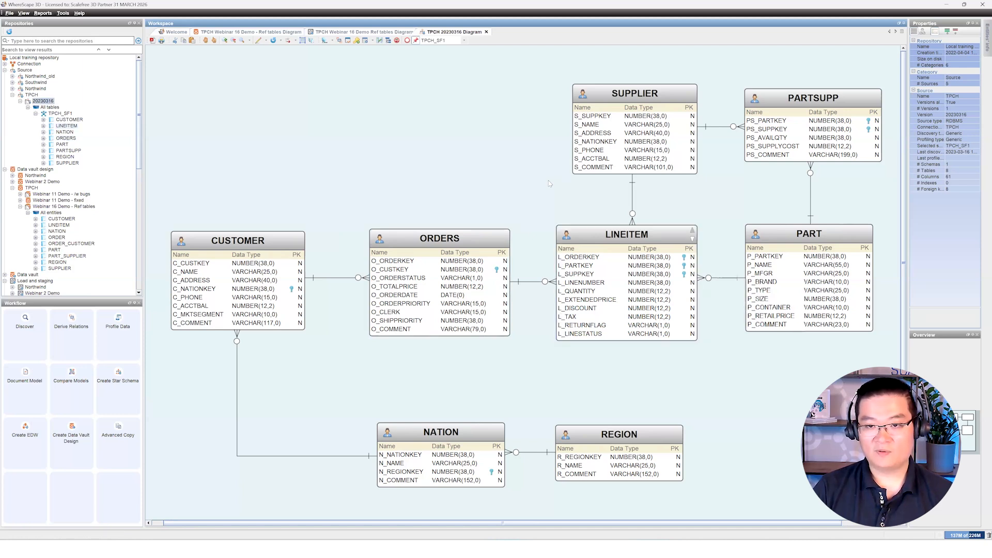
click(627, 110)
click(744, 201)
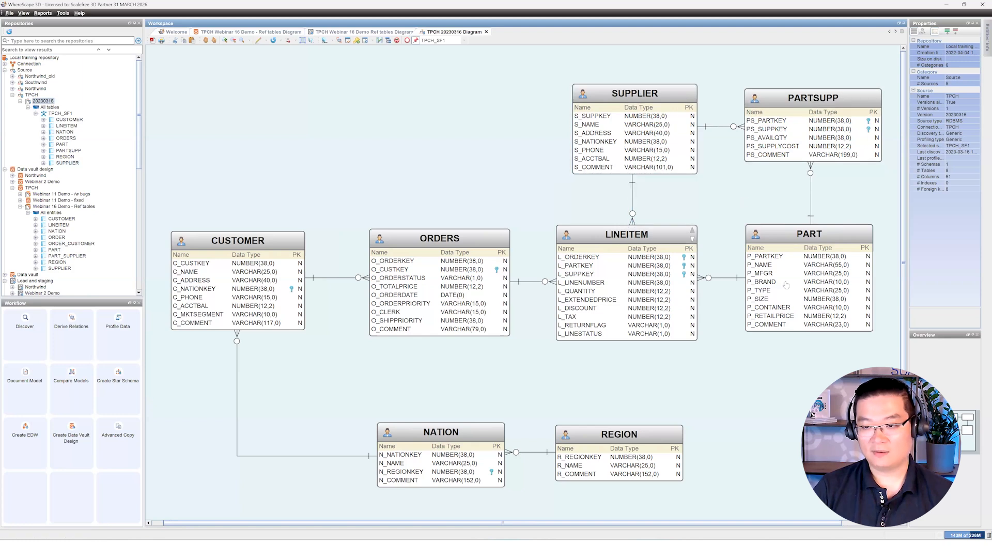
click(786, 285)
click(742, 211)
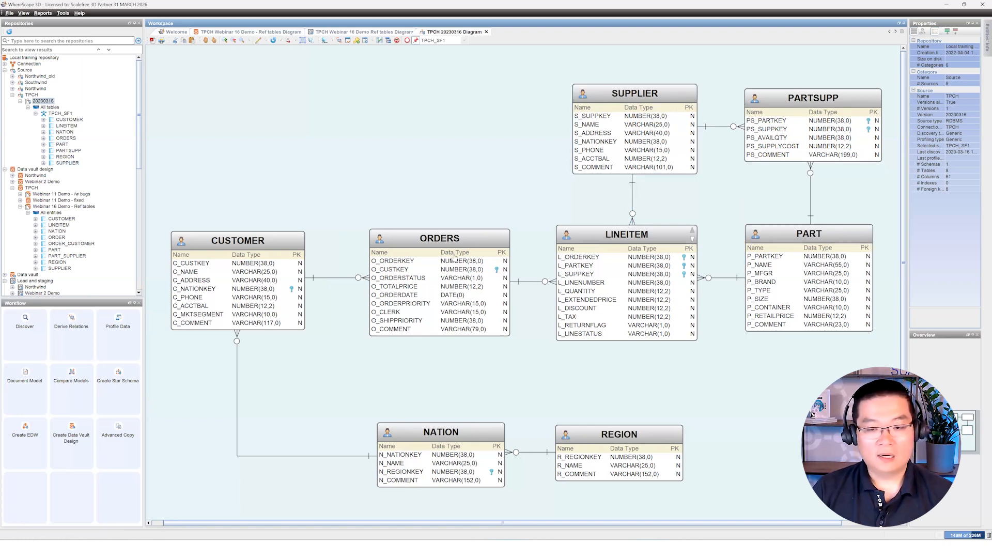
click(801, 311)
click(755, 435)
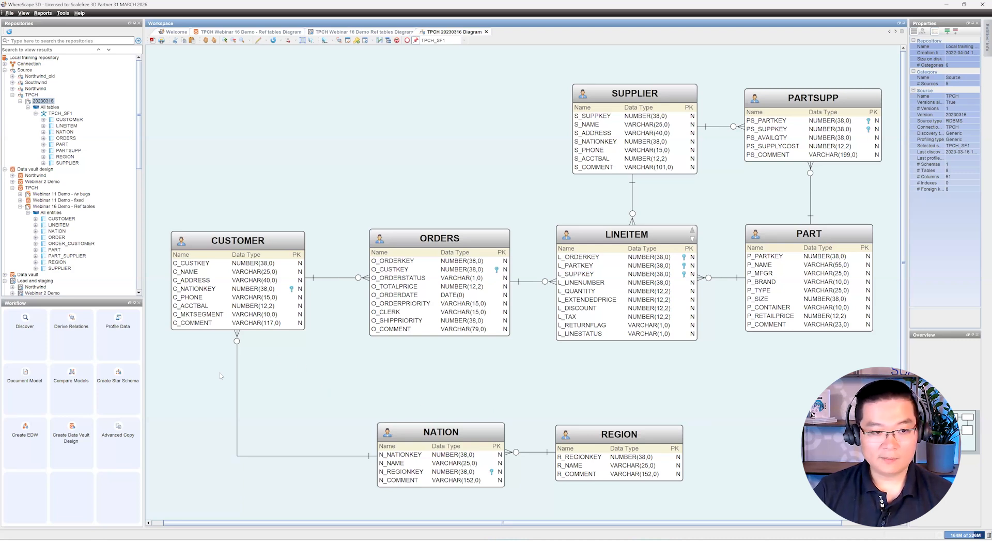
Step: Inspect CUSTOMER's C_NATIONKEY column and NATION's N_NAME and N_REGIONKEY columns
click(259, 242)
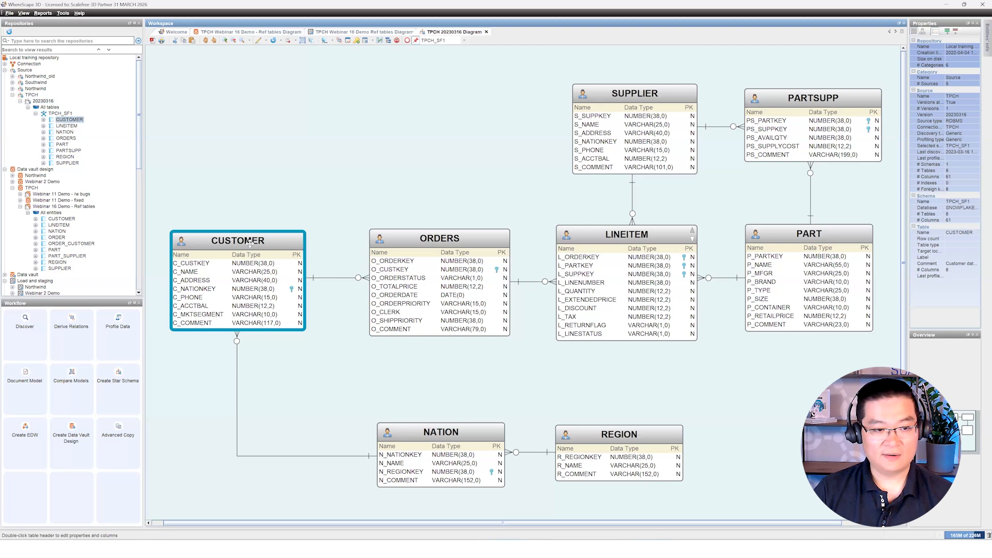
click(225, 290)
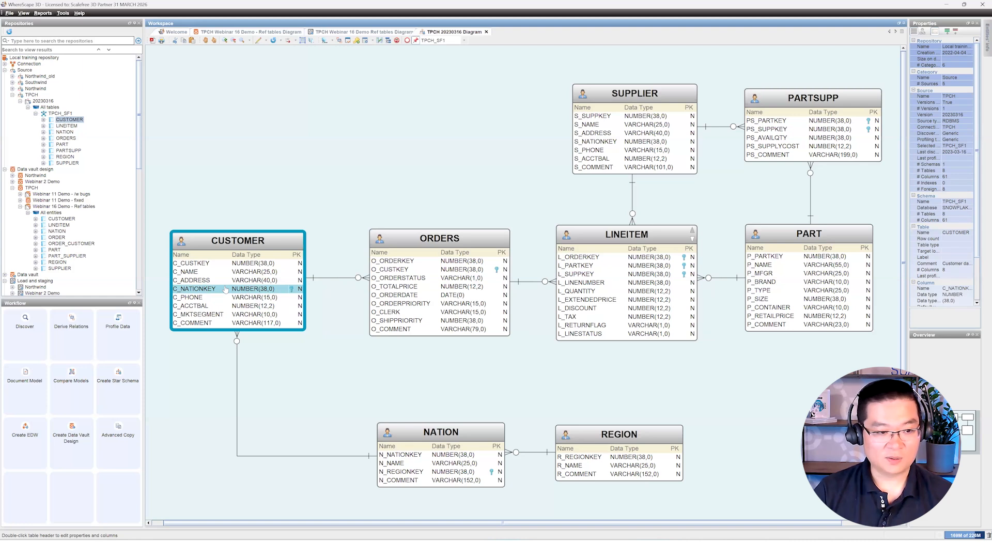
click(284, 398)
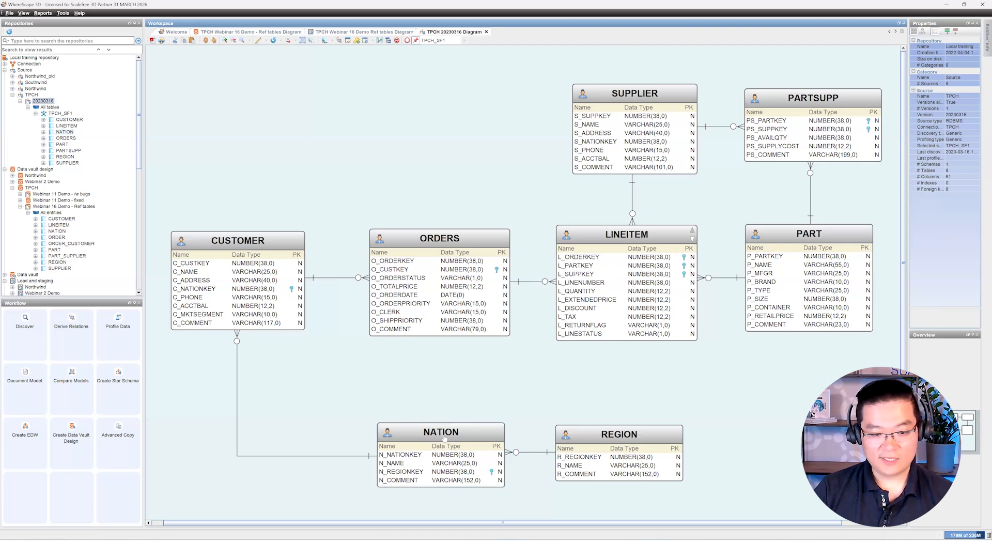
click(410, 465)
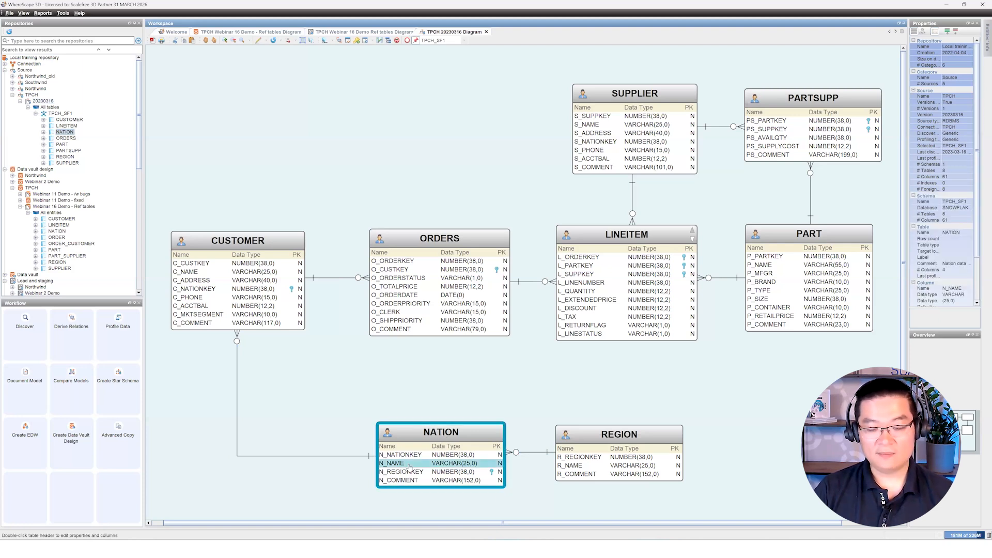
click(580, 424)
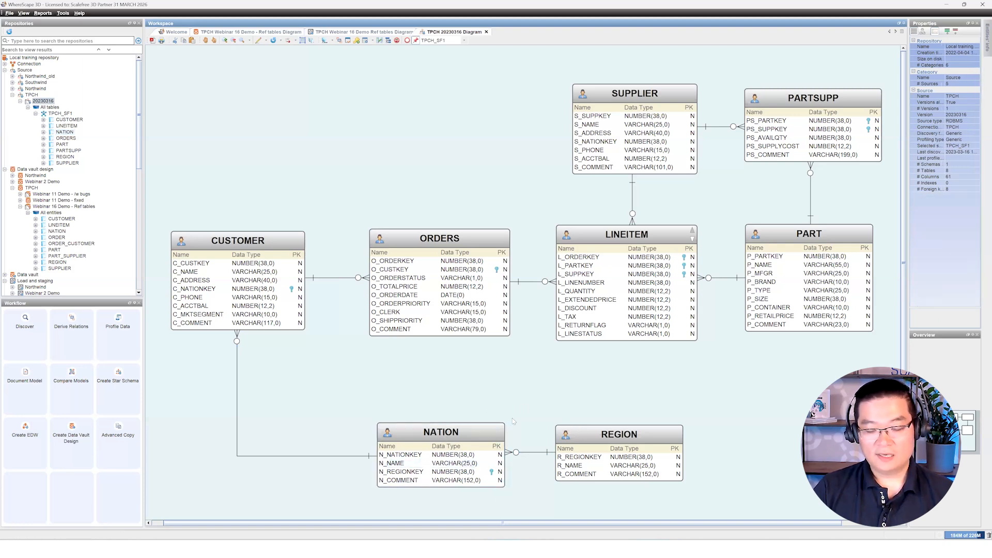
click(431, 433)
click(454, 406)
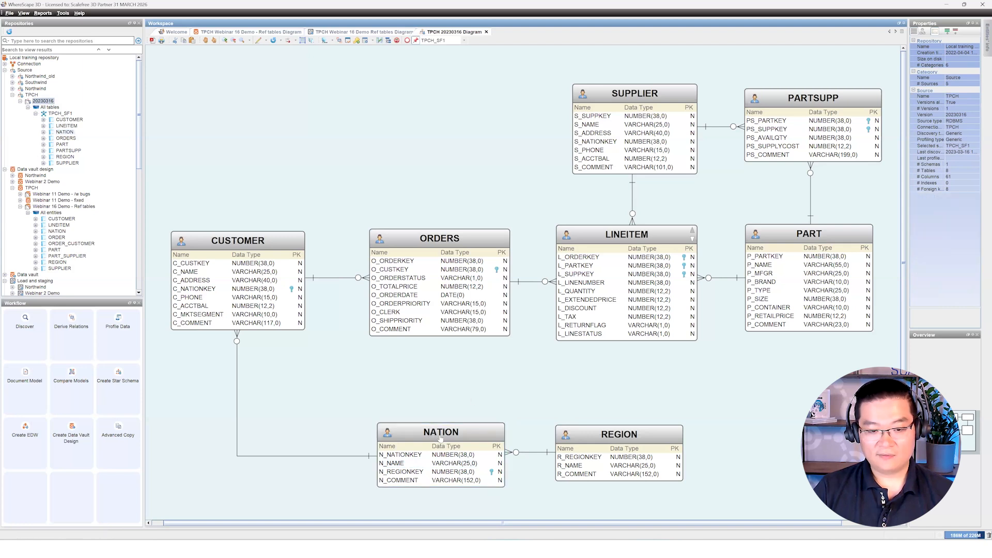
click(443, 435)
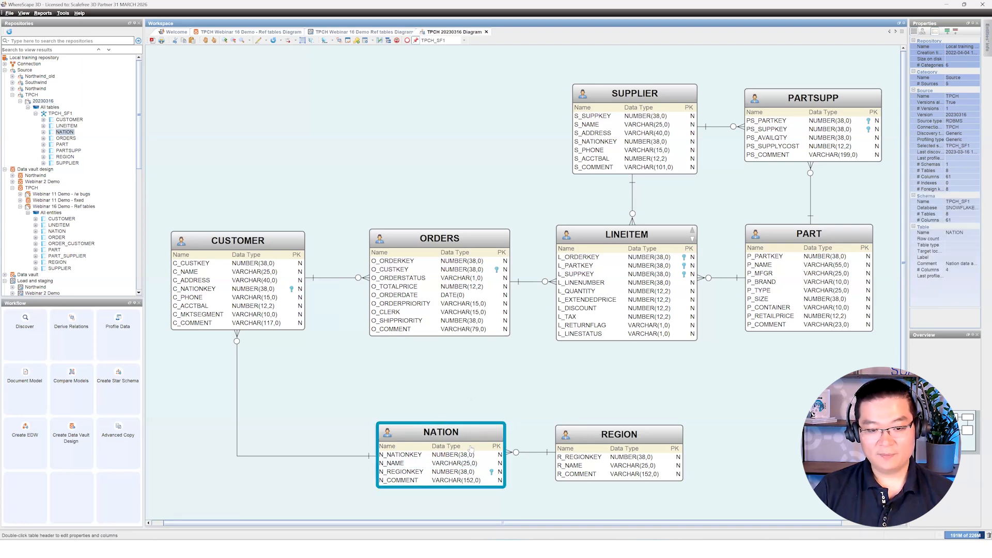
click(407, 473)
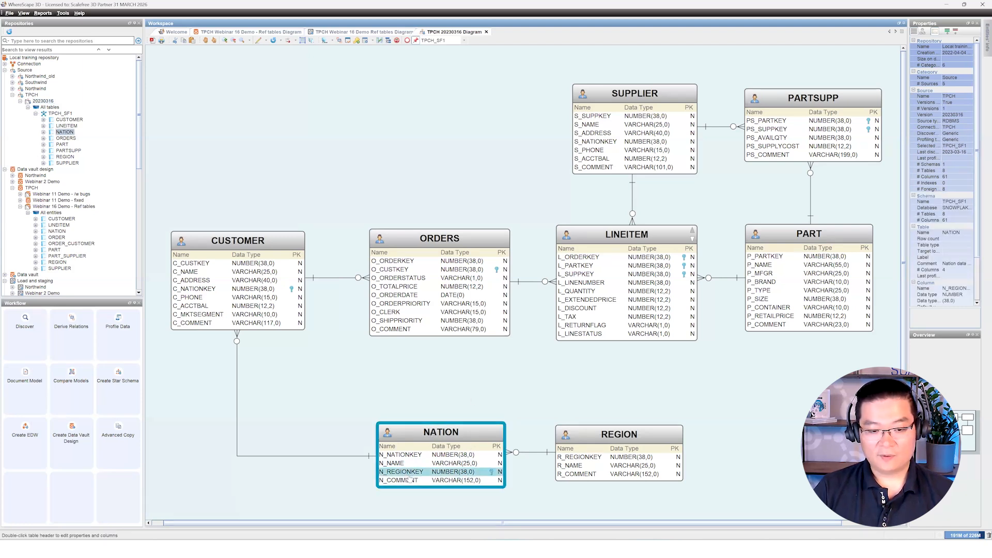
Step: Inspect REGION's R_NAME and R_COMMENT columns, then select the CUSTOMER table
click(629, 434)
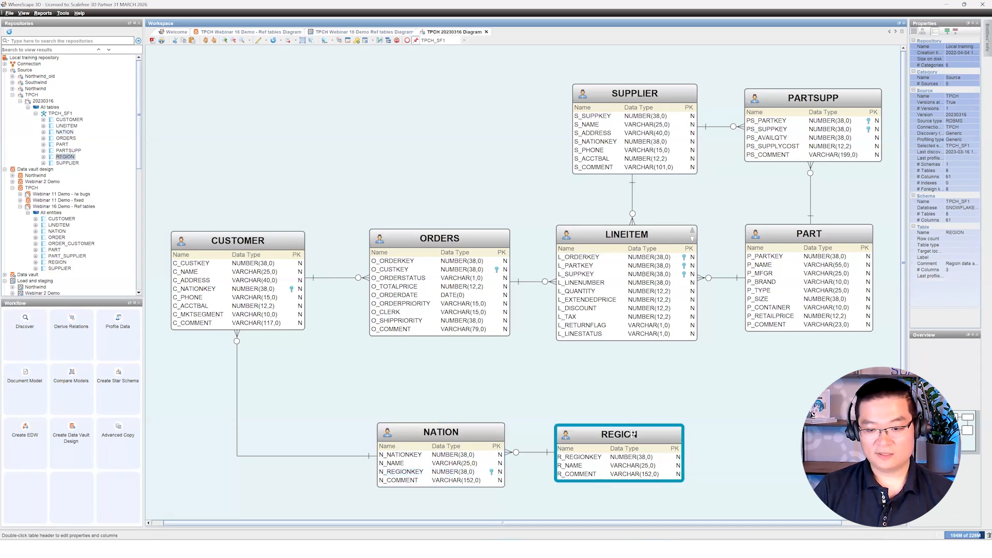
click(589, 467)
click(588, 475)
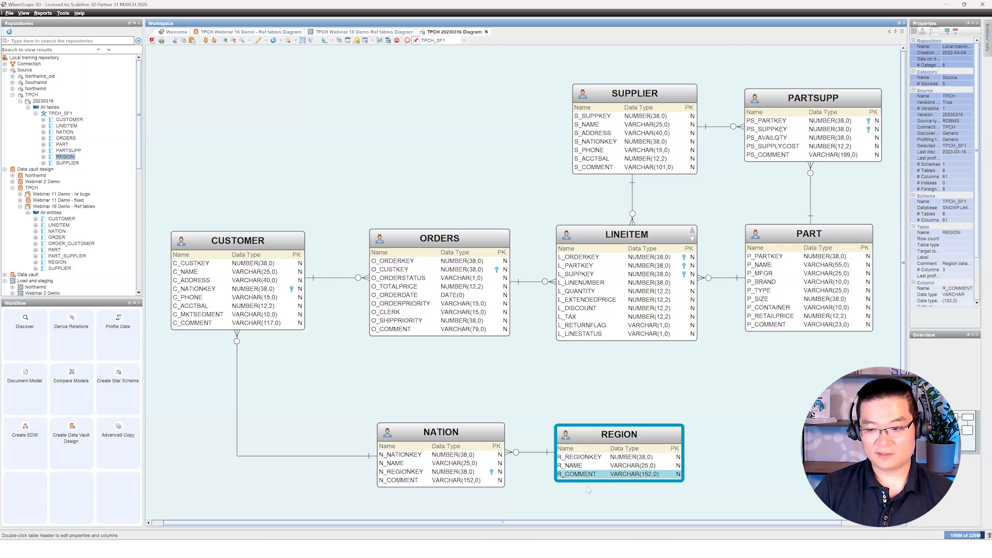
click(587, 487)
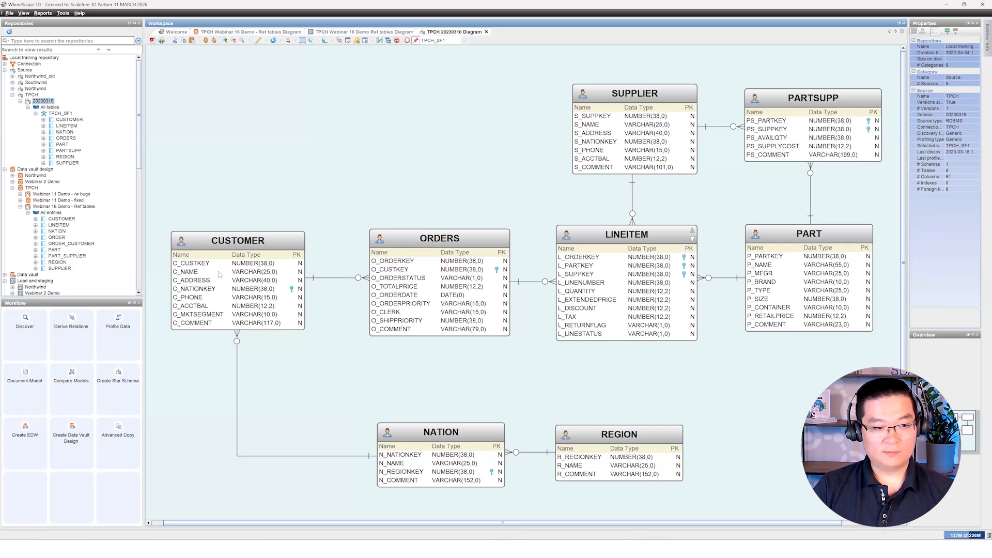
click(255, 322)
ctrl+click(464, 438)
ctrl+click(619, 434)
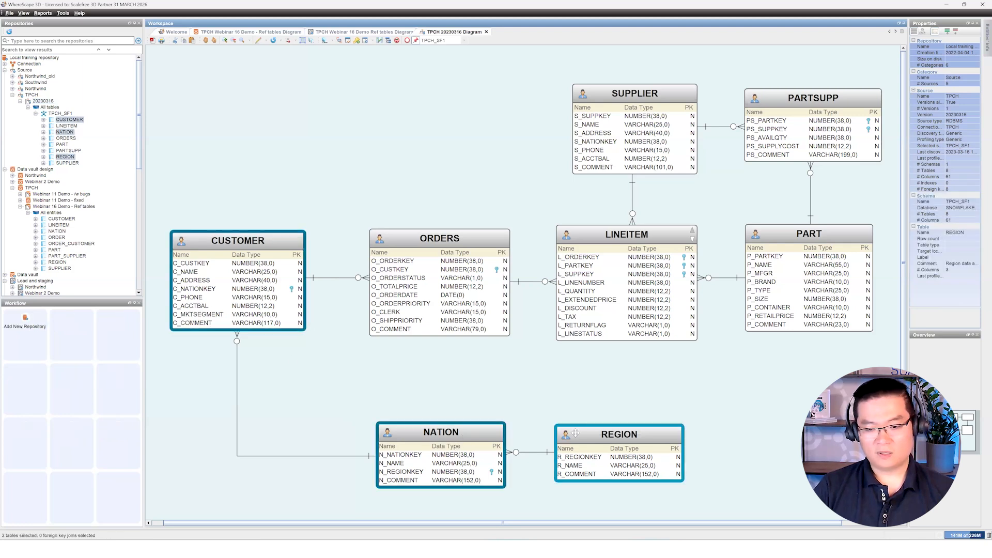
click(399, 409)
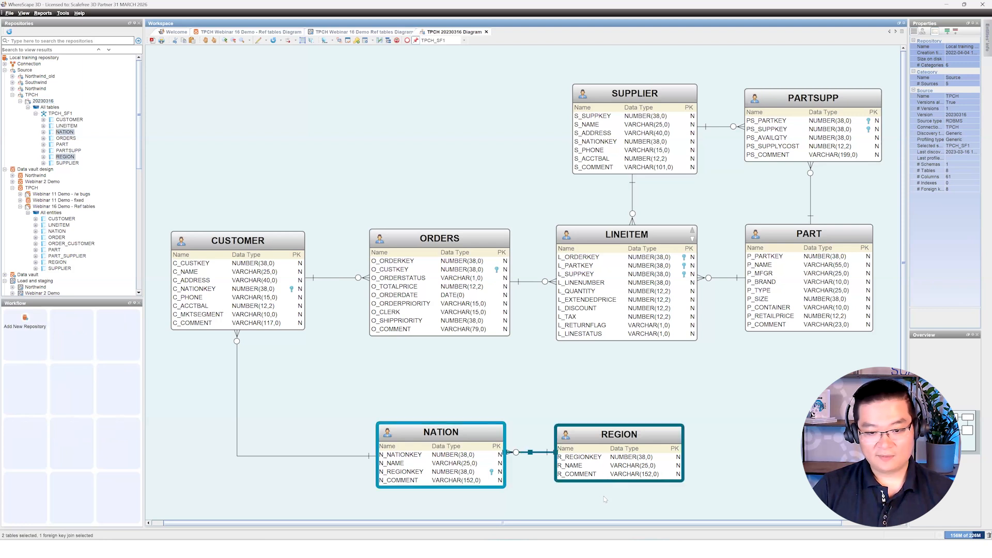
click(421, 464)
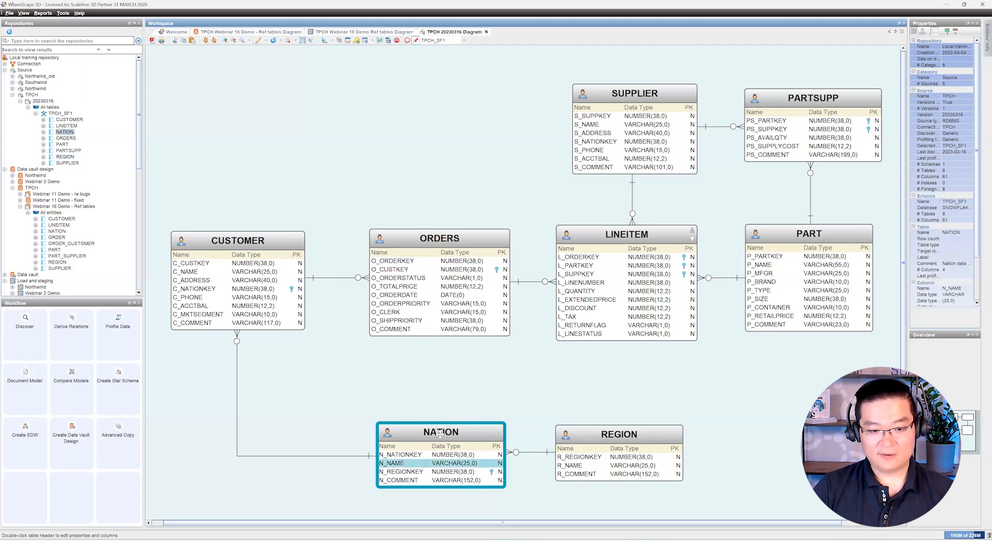
click(428, 456)
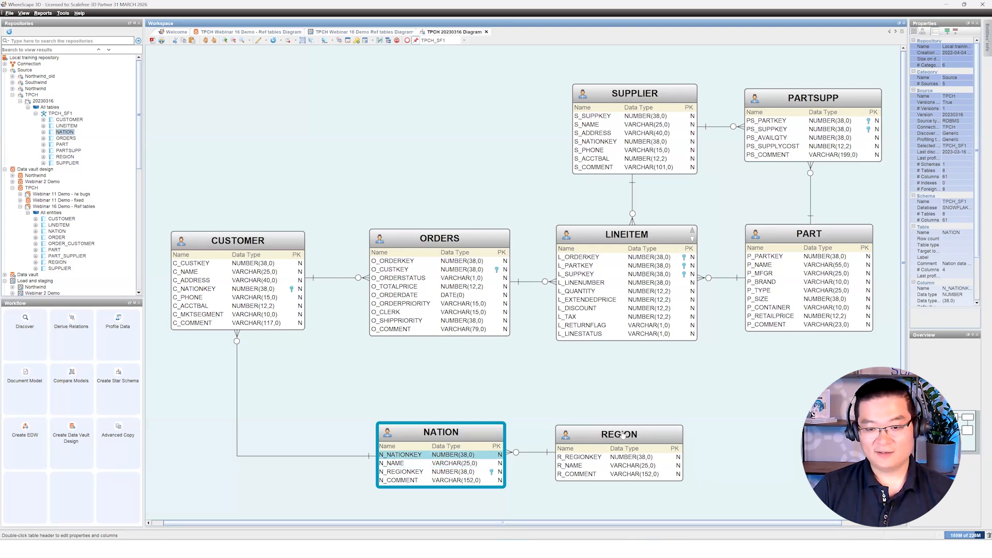
click(450, 472)
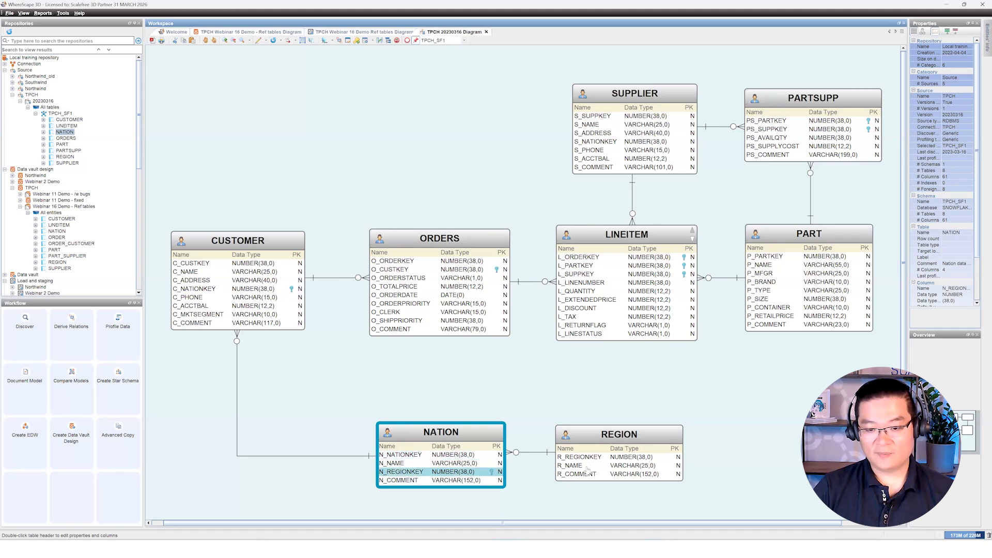
click(606, 440)
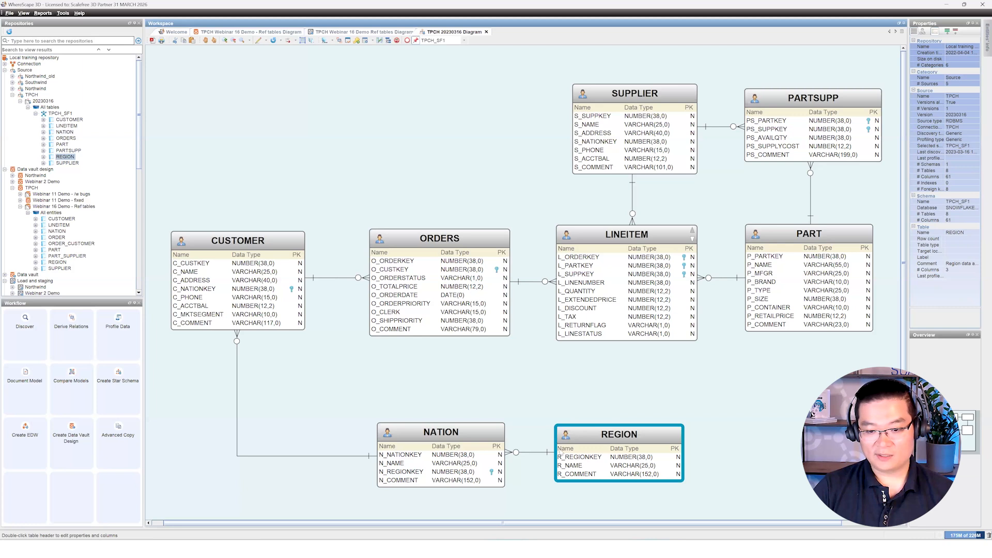
click(515, 381)
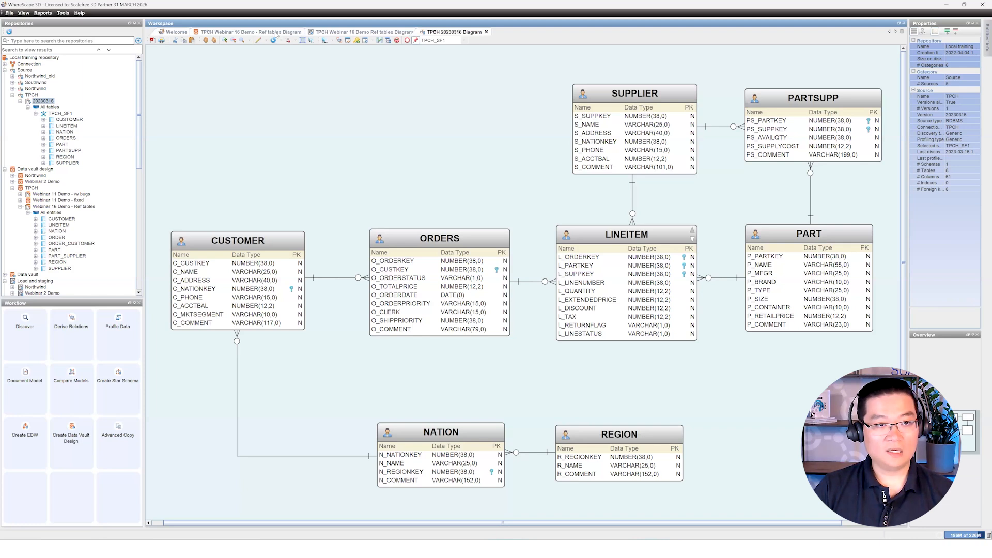
Step: Switch to the TPCH Webinar 16 Demo - Ref tables Diagram and select the CUSTOMER entity
click(276, 33)
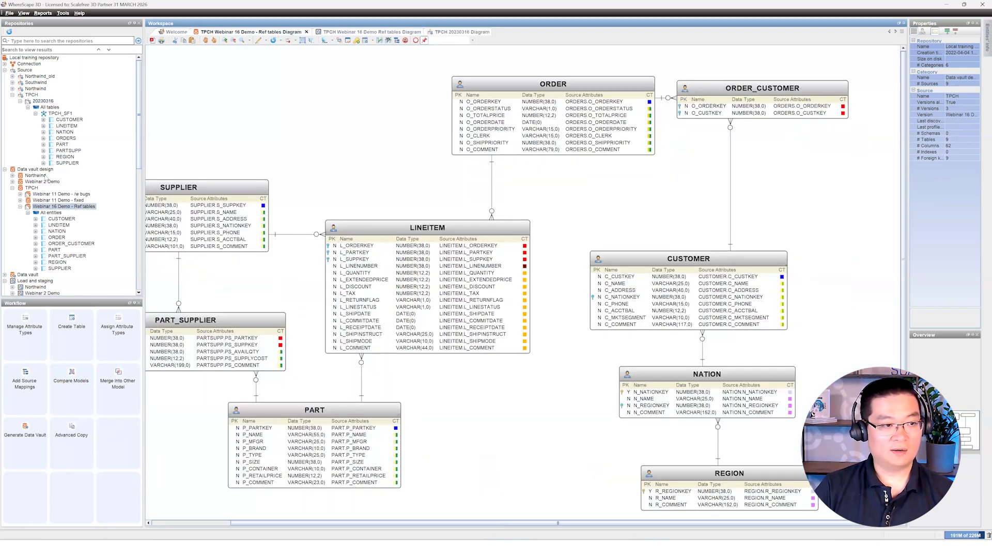
click(31, 170)
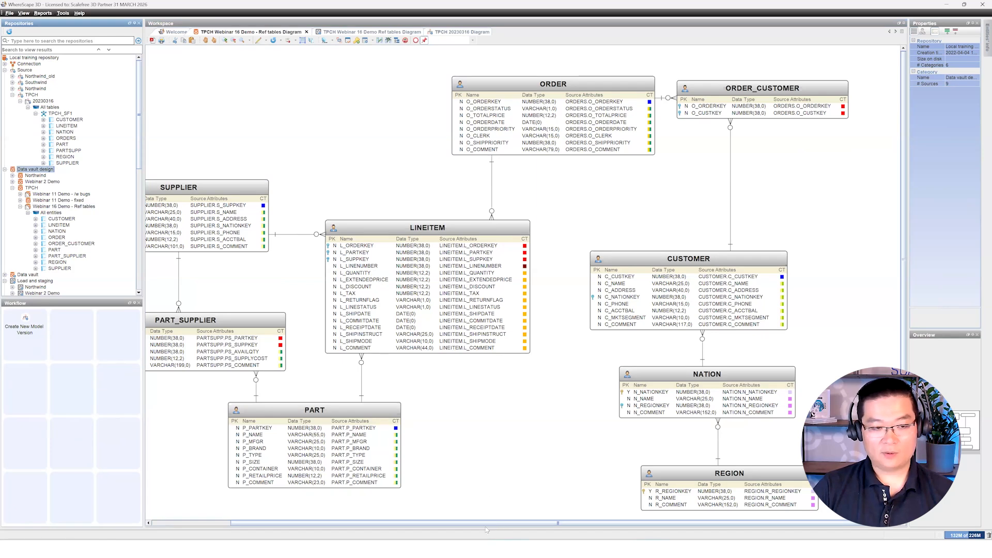
drag(500, 524, 485, 530)
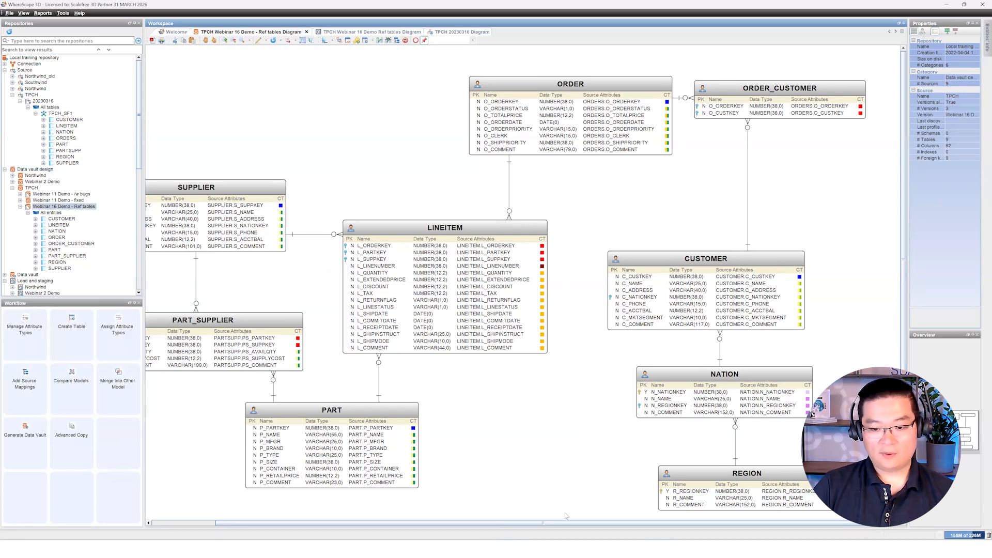
scroll(565, 526, right, 1)
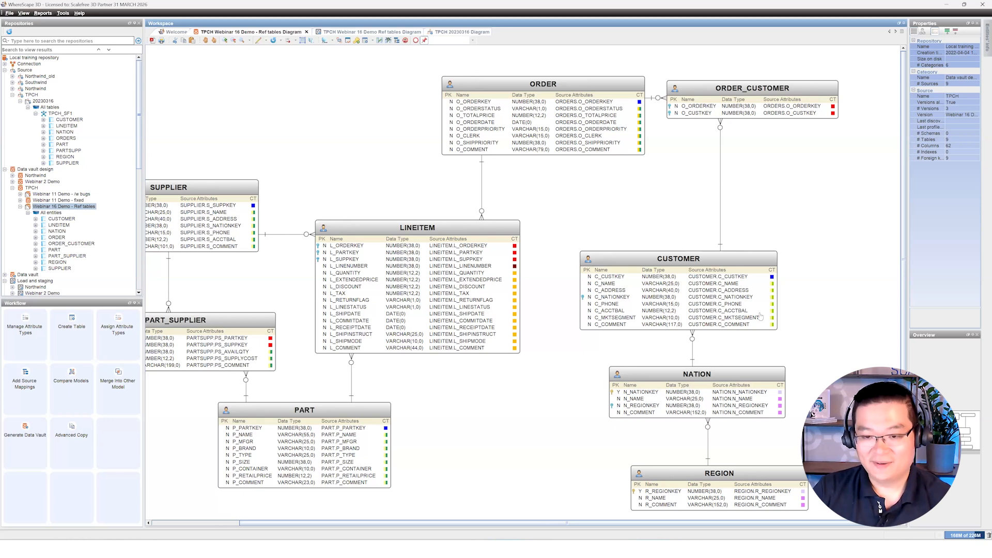
click(679, 265)
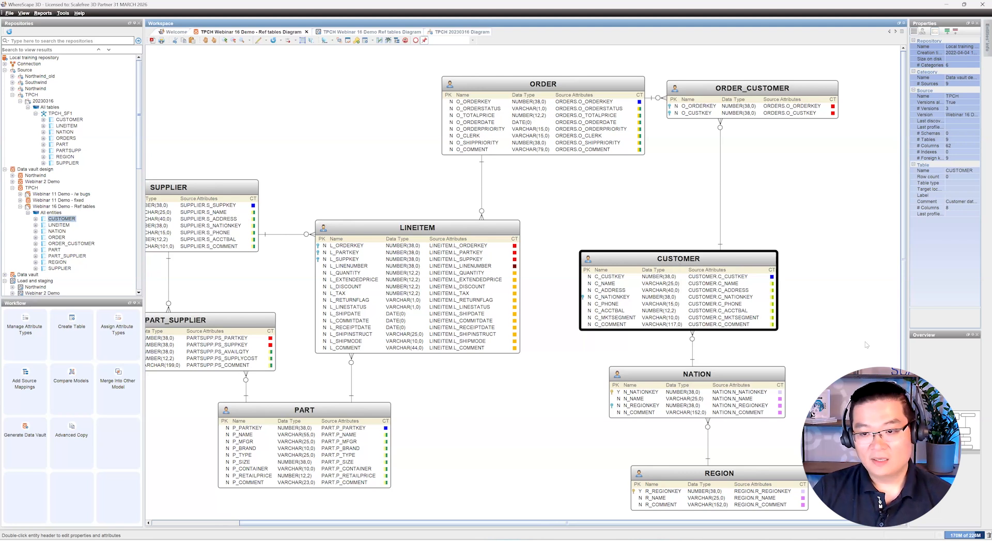
Step: Review CUSTOMER's C_NATIONKEY attribute properties without saving, then select the NATION entity
double_click(633, 299)
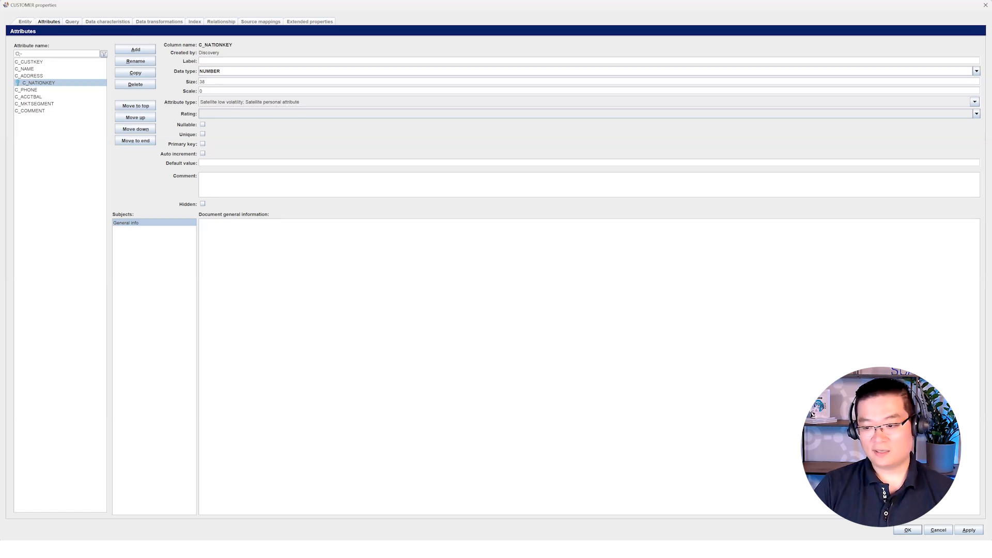
click(938, 530)
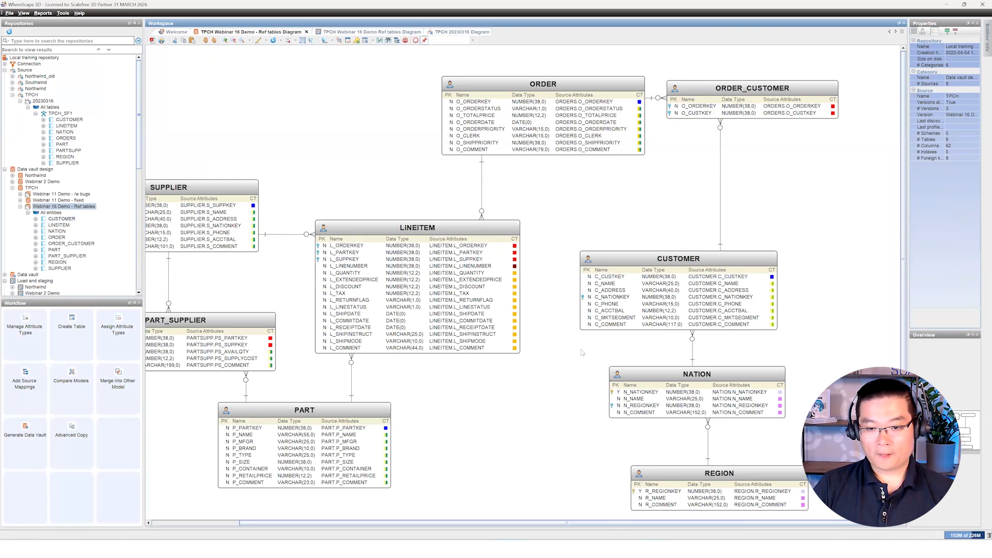
click(658, 375)
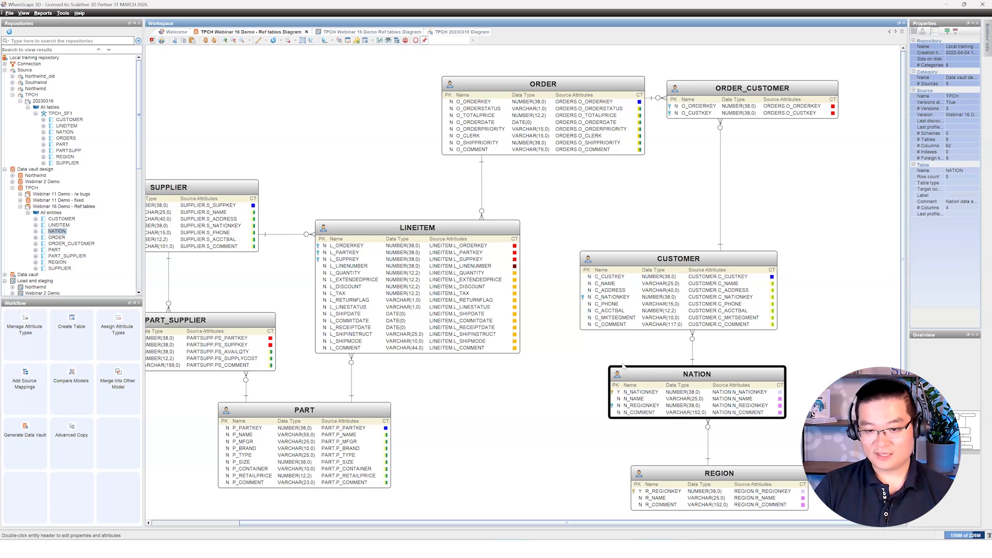
click(652, 434)
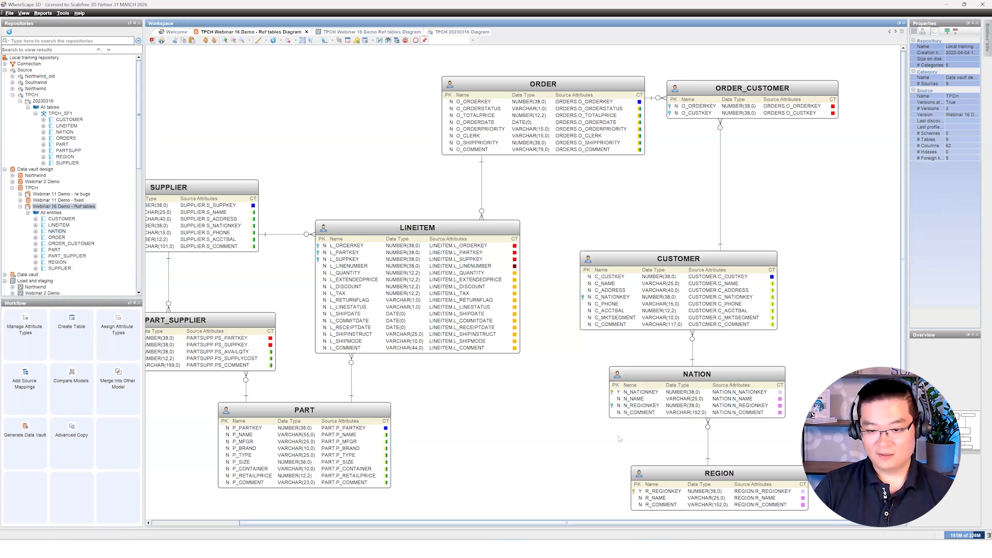
click(683, 375)
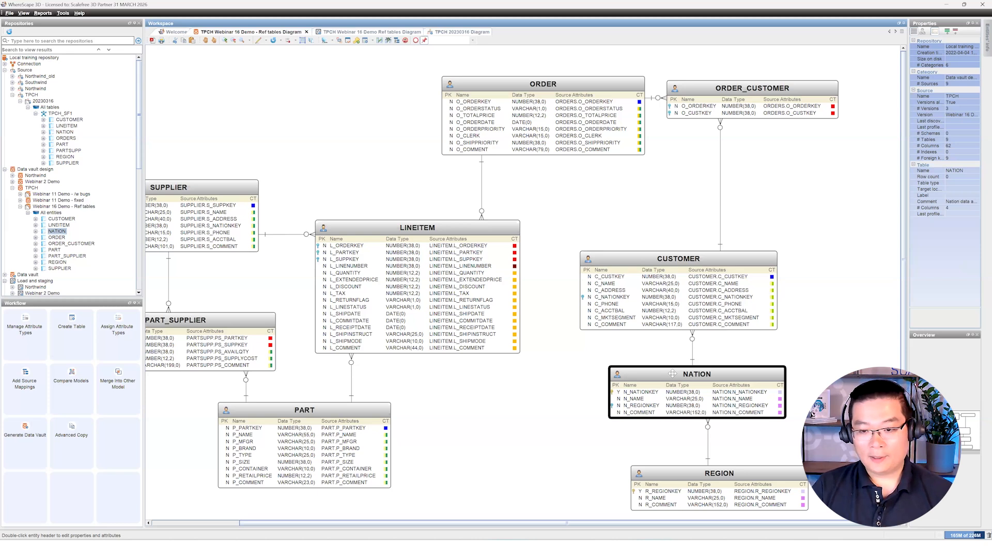
double_click(672, 374)
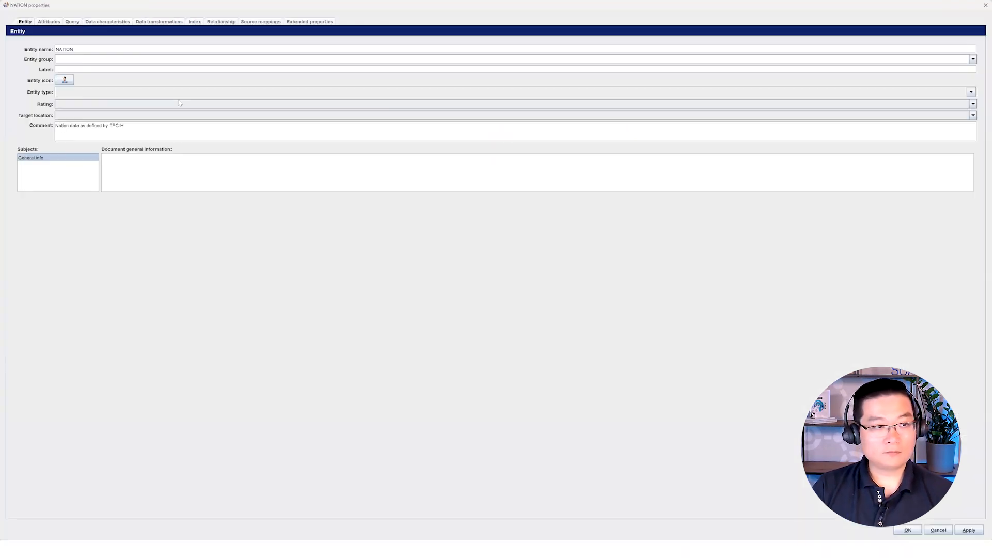
click(49, 22)
click(42, 62)
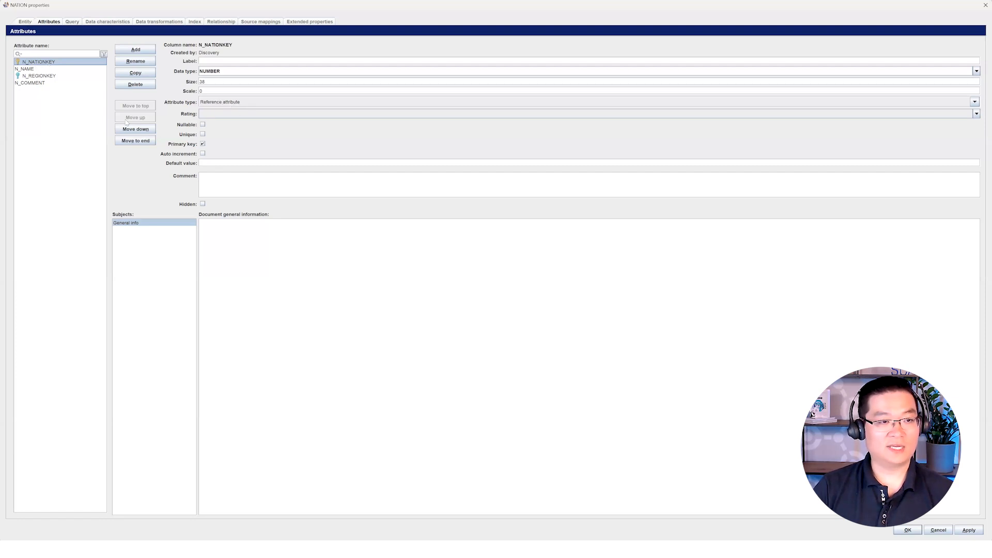
click(61, 69)
click(61, 75)
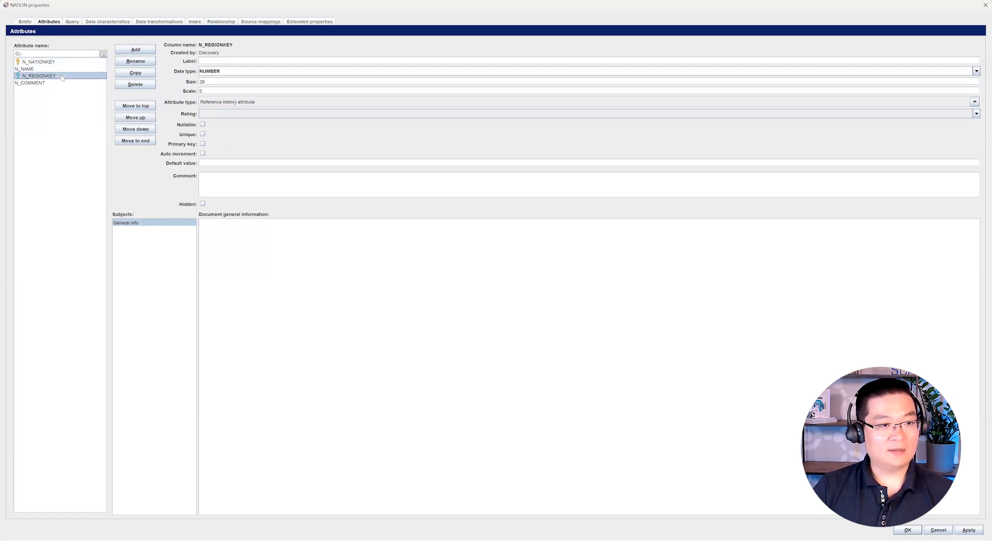
click(62, 83)
click(64, 69)
click(64, 76)
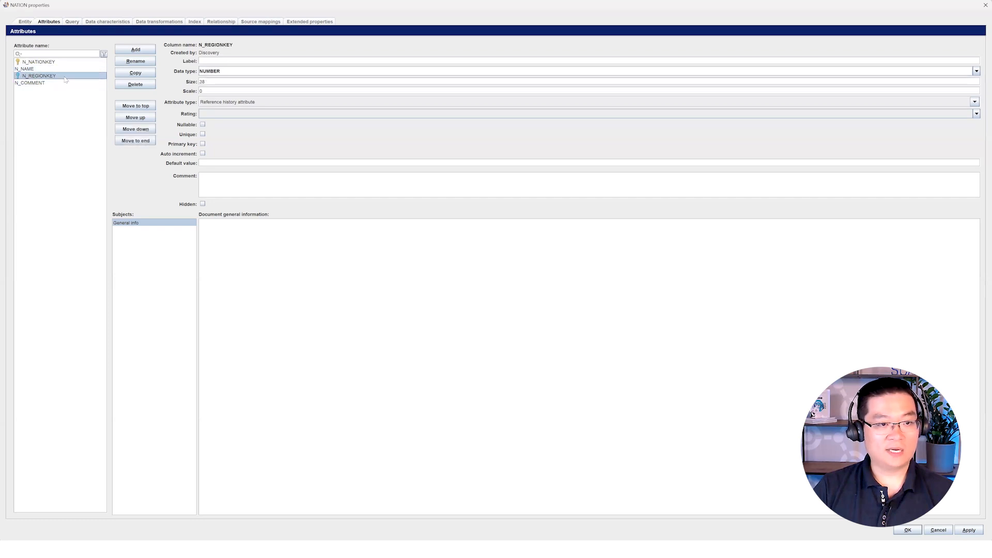
click(65, 83)
click(66, 71)
click(66, 76)
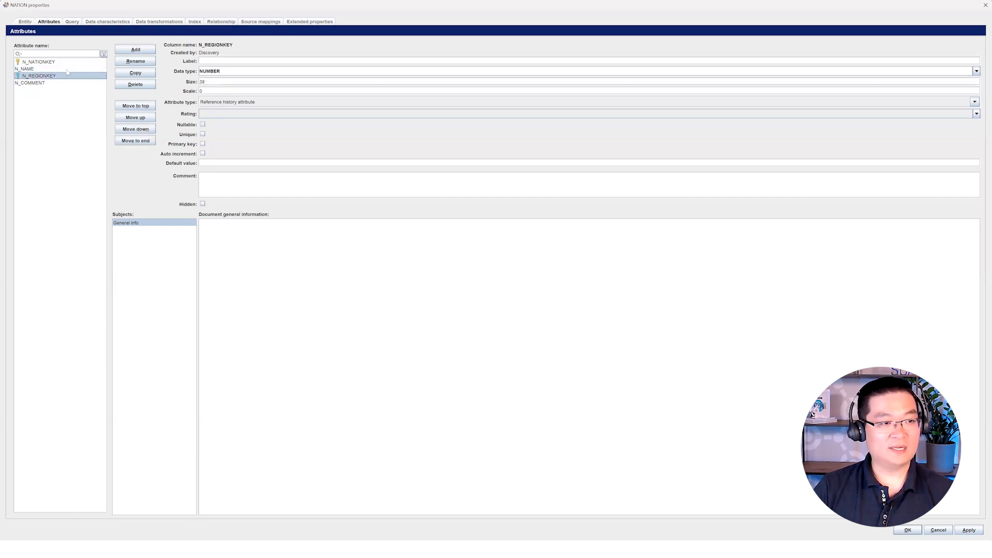
click(65, 69)
click(63, 77)
click(61, 83)
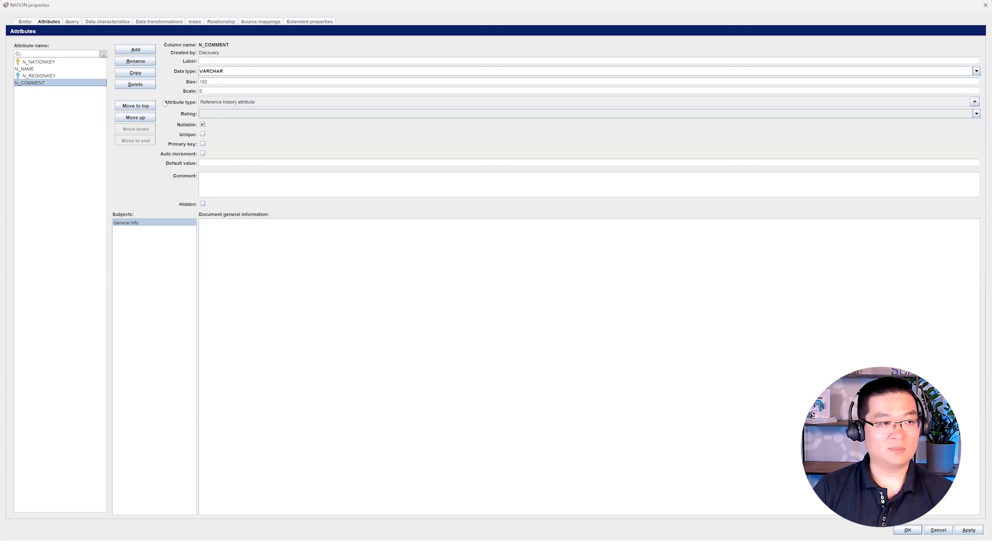
click(71, 63)
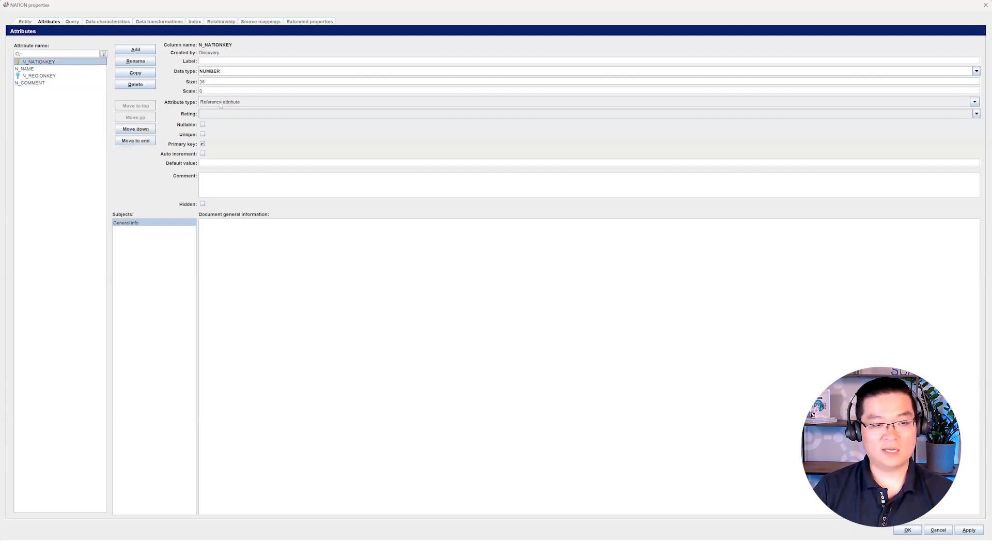
click(68, 69)
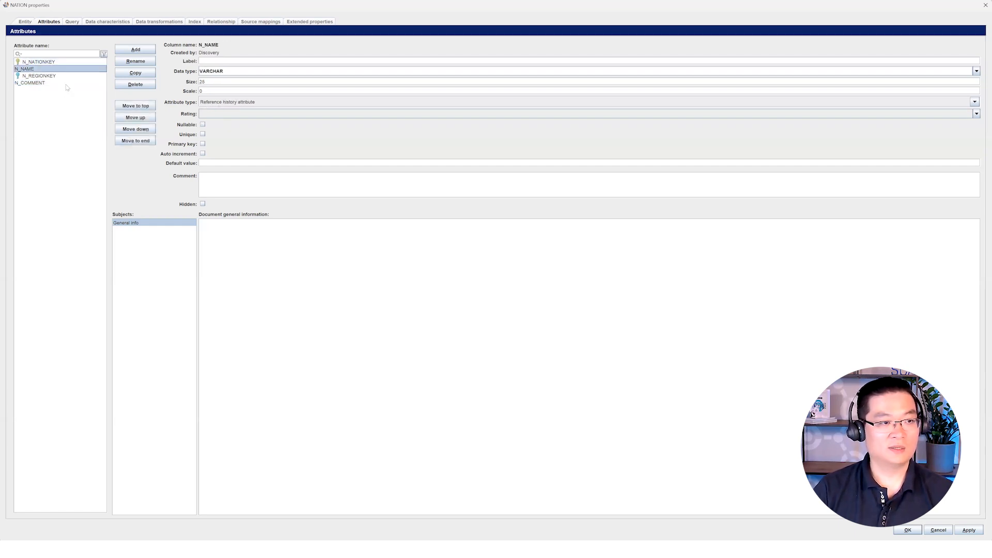
shift+click(68, 86)
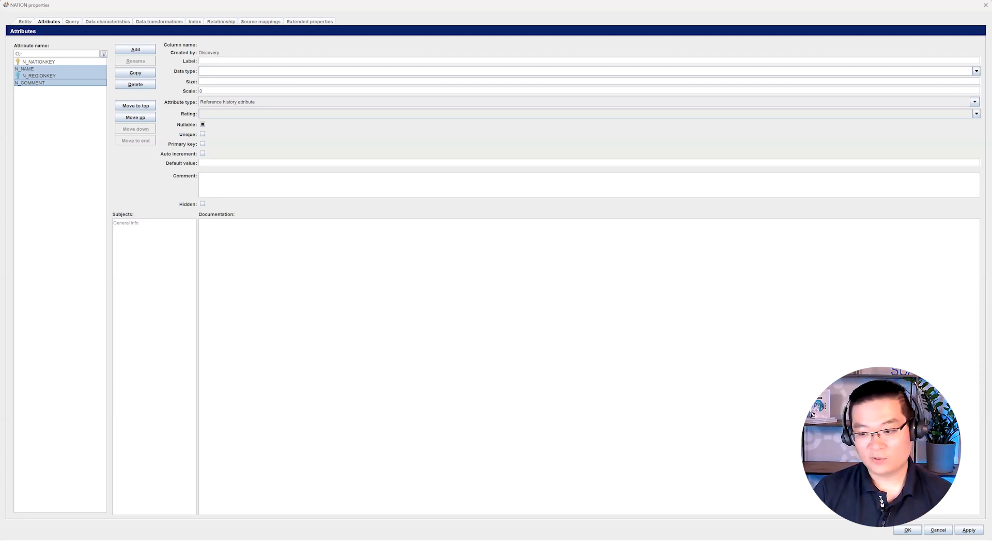
click(939, 530)
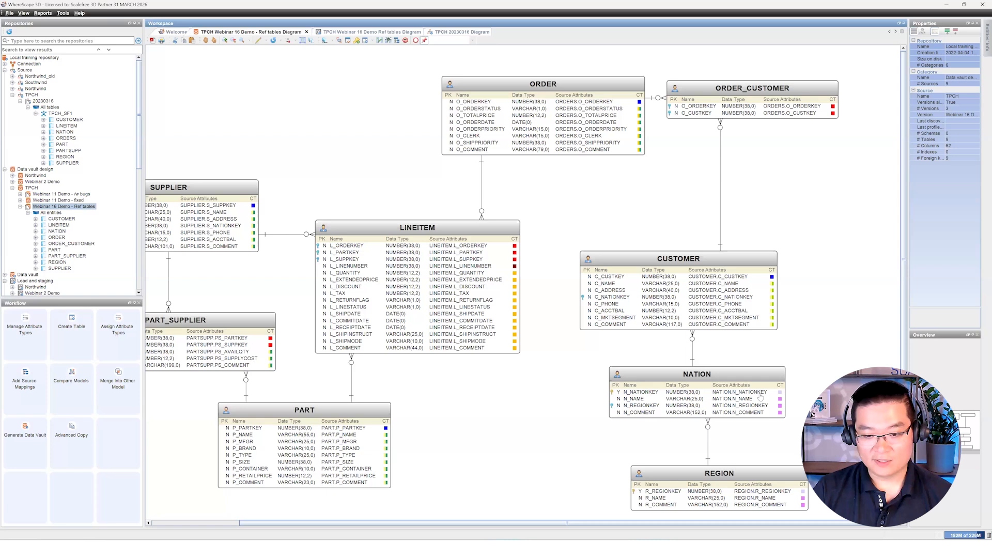
click(724, 395)
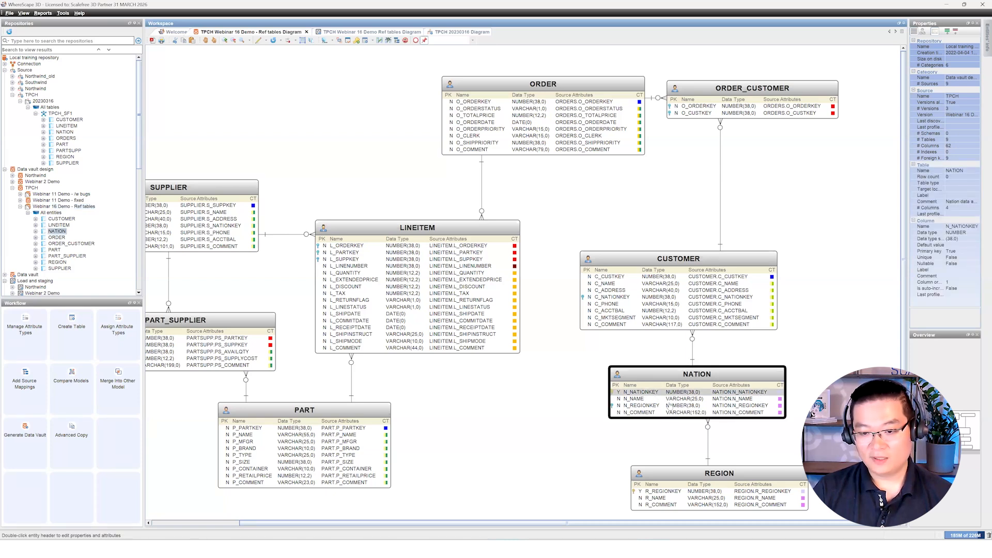
click(674, 401)
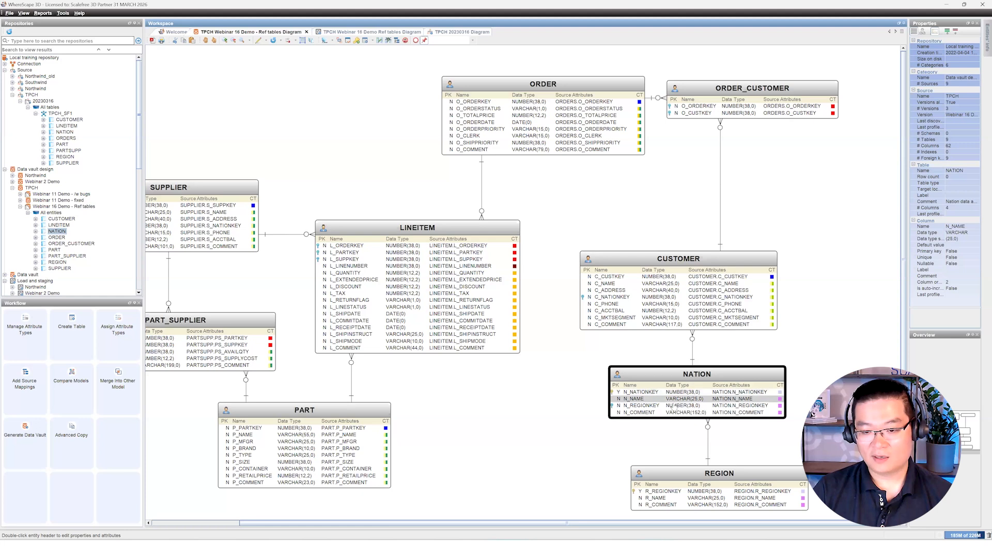
click(678, 406)
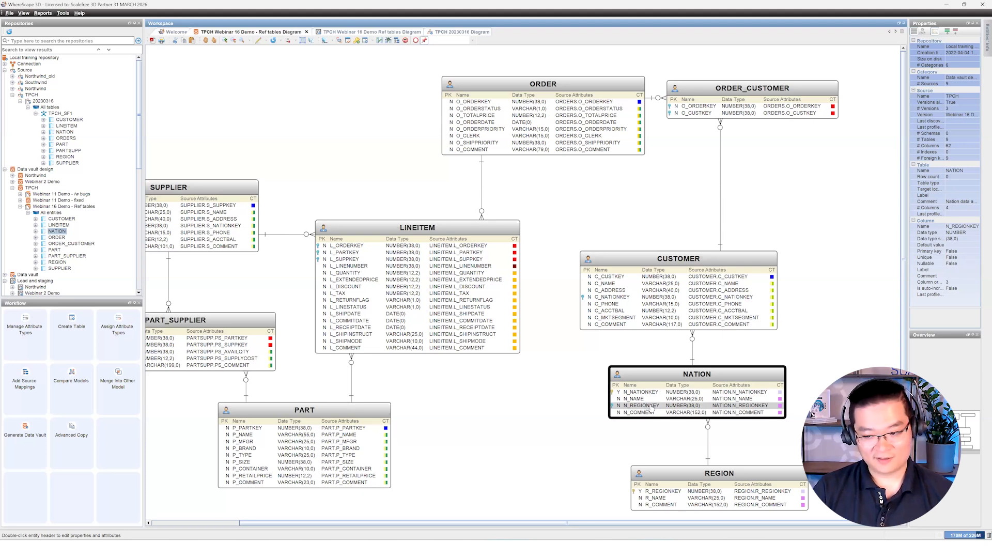
click(580, 421)
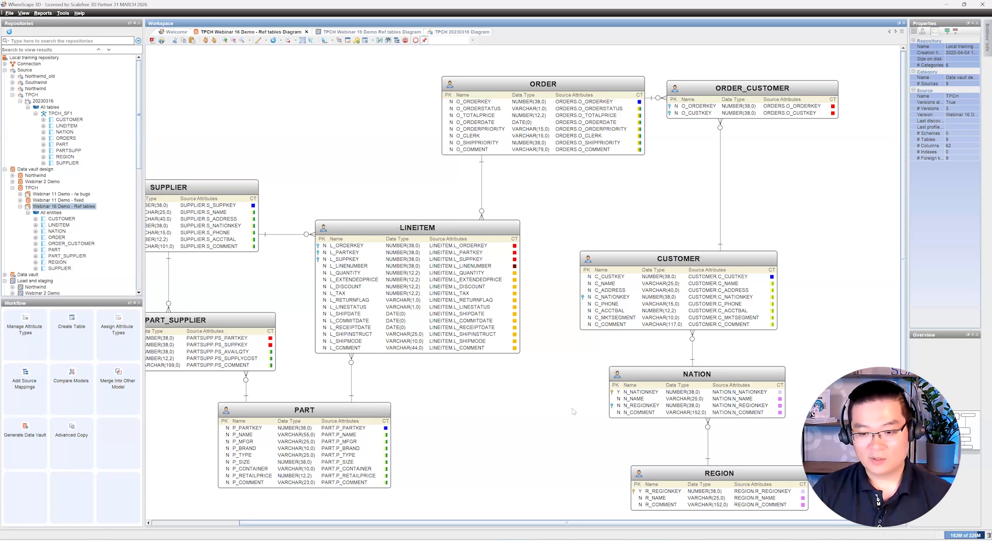
click(625, 408)
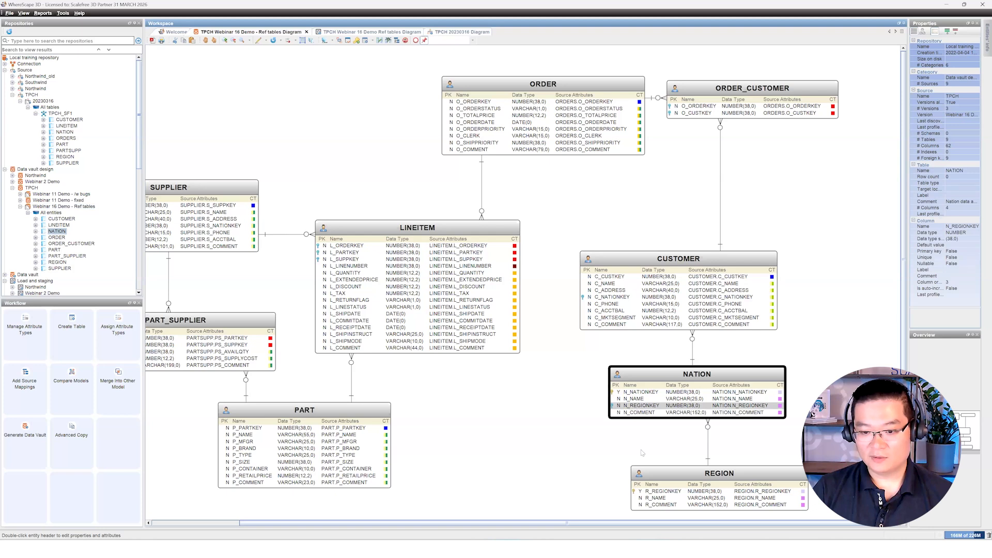
click(655, 500)
click(658, 505)
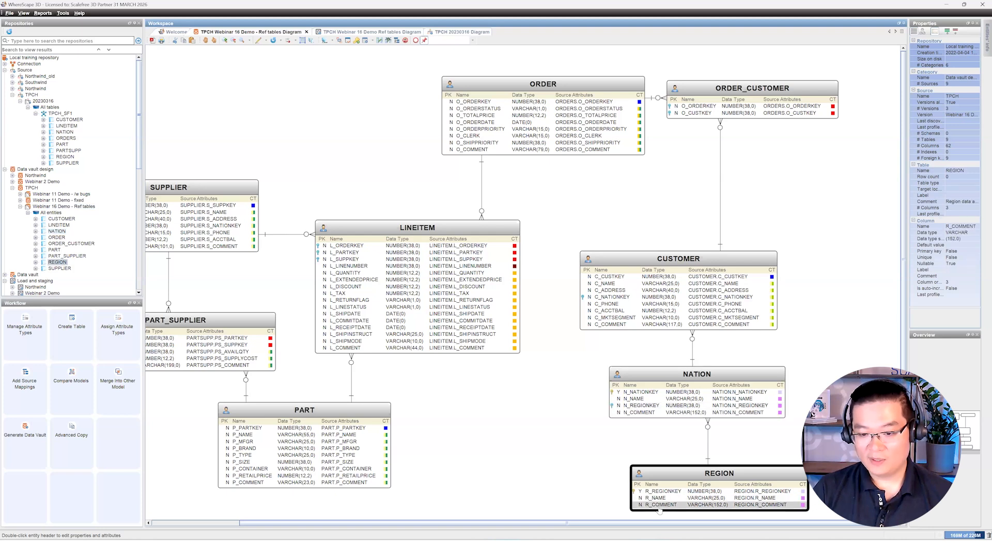
click(650, 406)
click(699, 471)
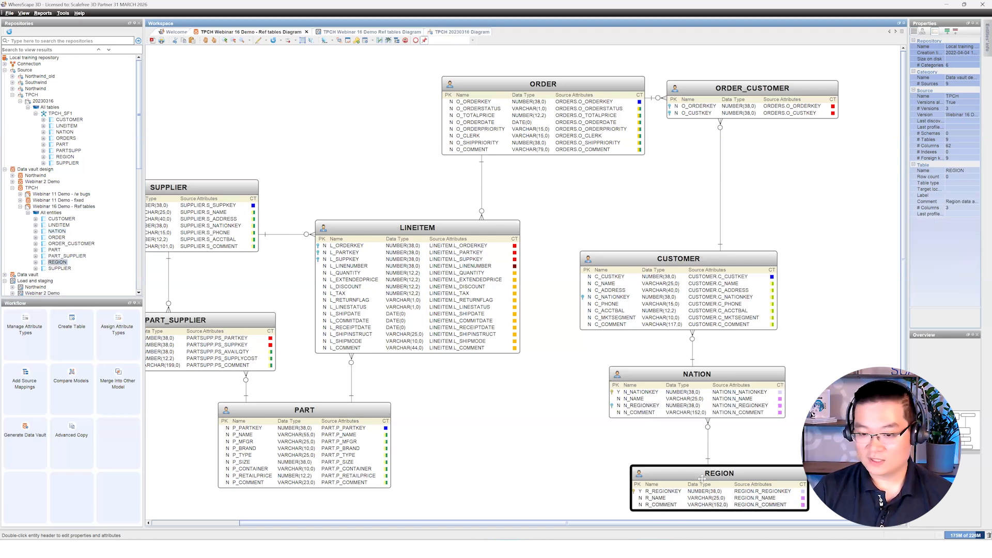
click(770, 448)
scroll(769, 448, down, 1)
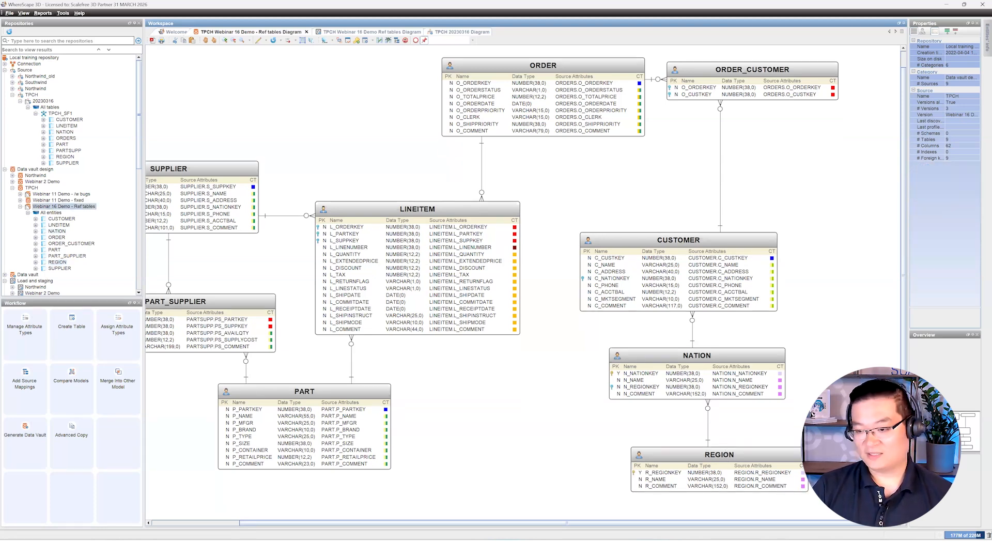
click(641, 388)
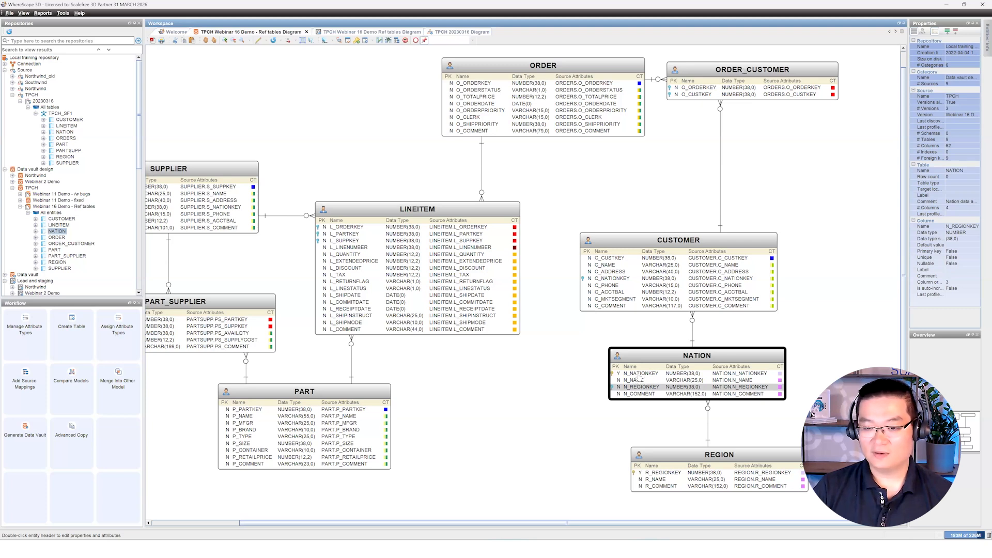
click(640, 374)
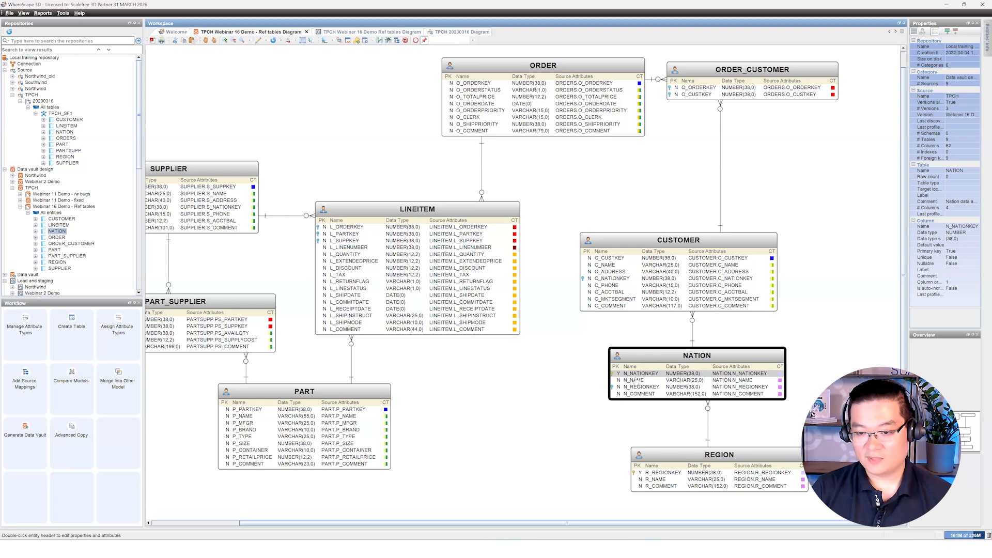
click(644, 388)
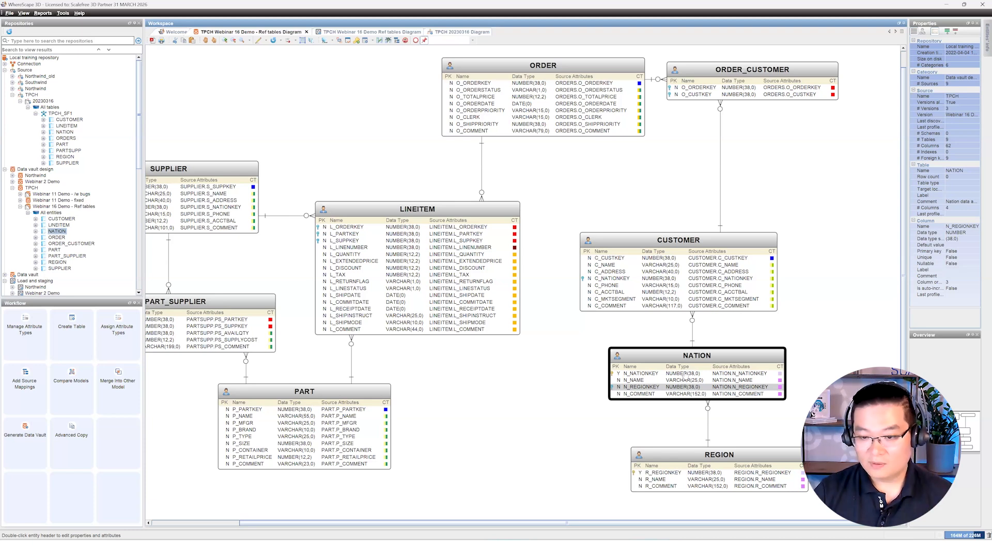
click(644, 382)
click(641, 395)
click(628, 422)
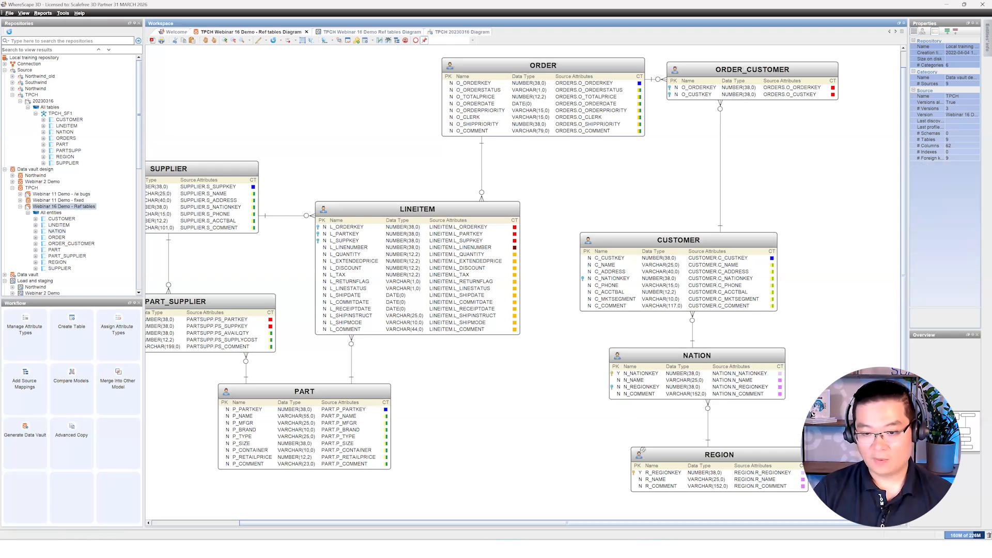
click(650, 472)
click(579, 460)
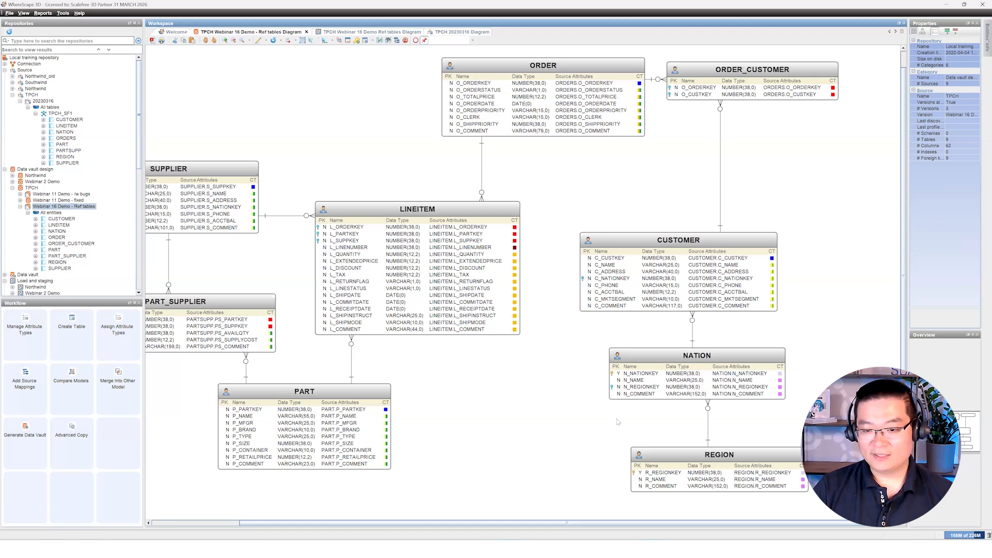
drag(829, 356, 568, 457)
click(569, 460)
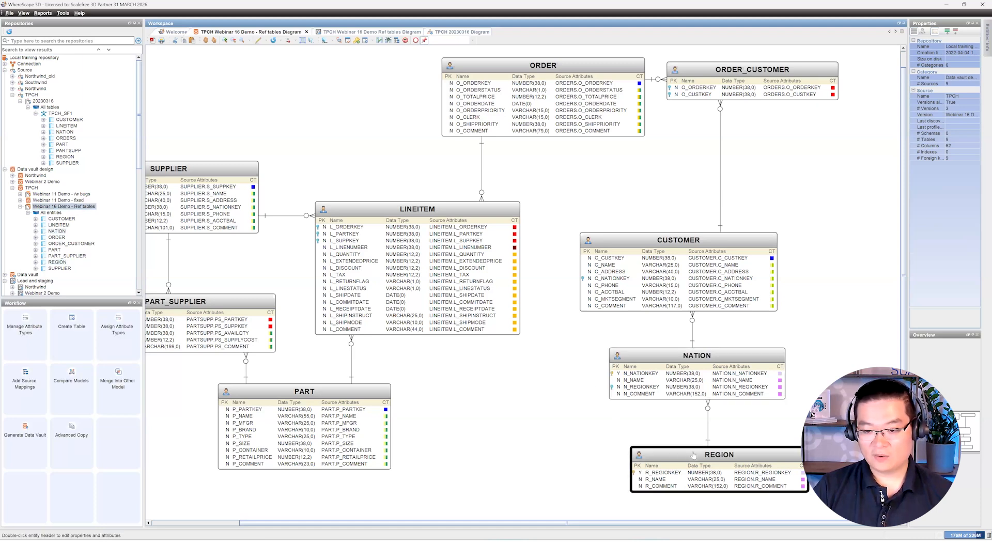
click(672, 473)
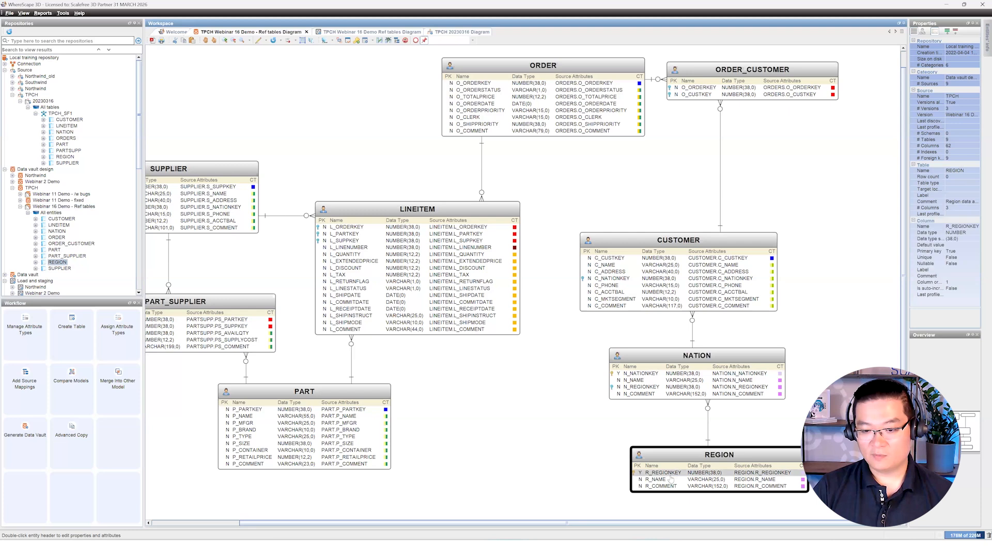
Step: Review REGION's R_COMMENT and R_NAME attributes unchanged, then return to the Ref tables data vault diagram
double_click(747, 475)
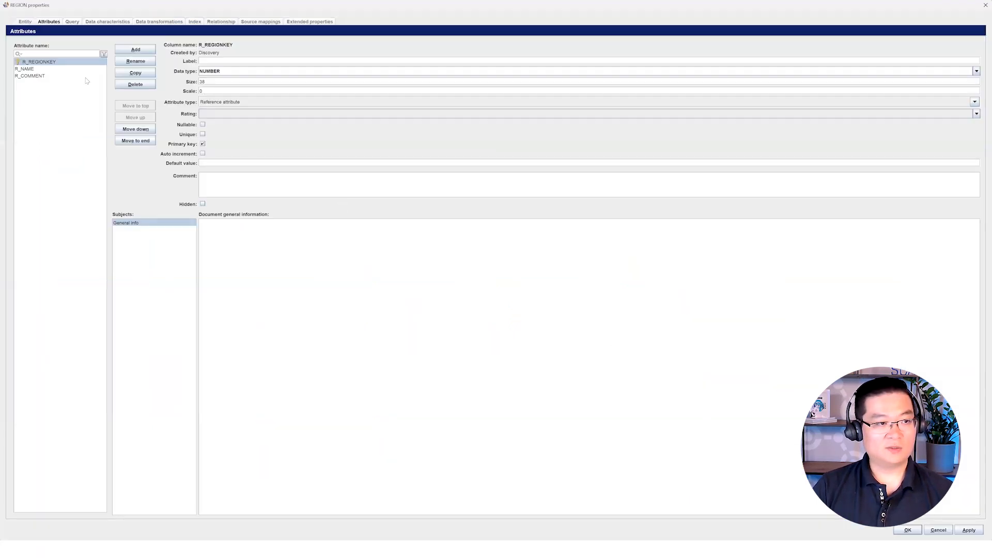
click(76, 76)
shift+click(75, 69)
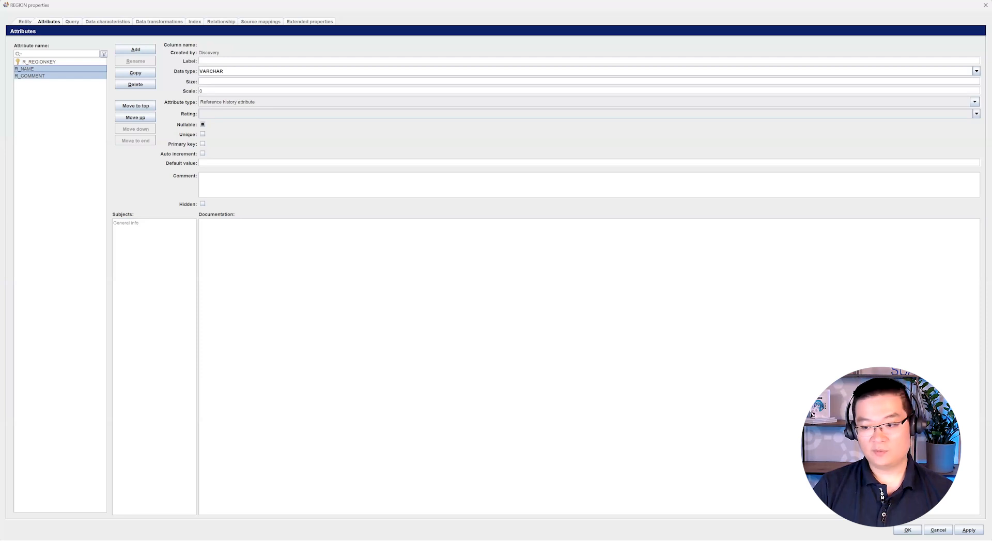
click(946, 529)
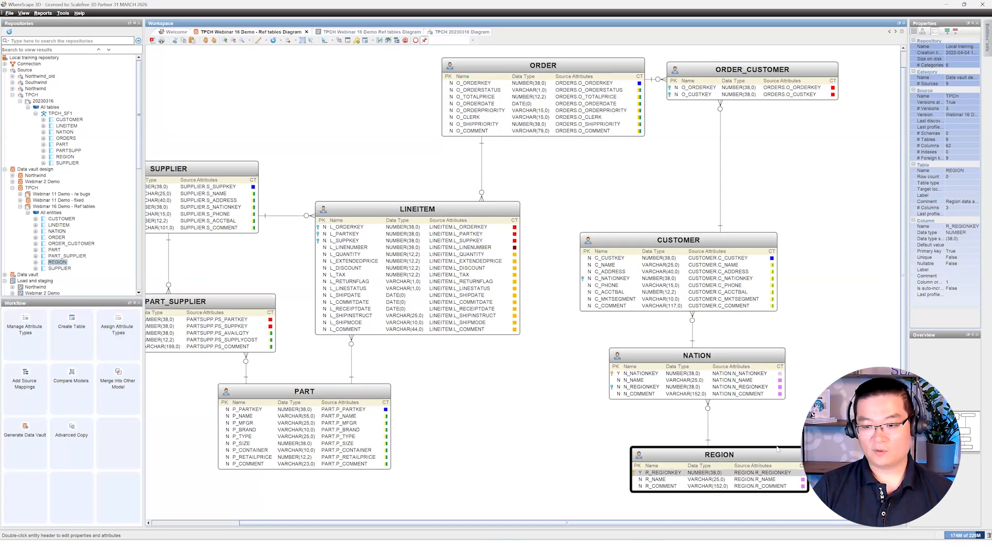
click(368, 32)
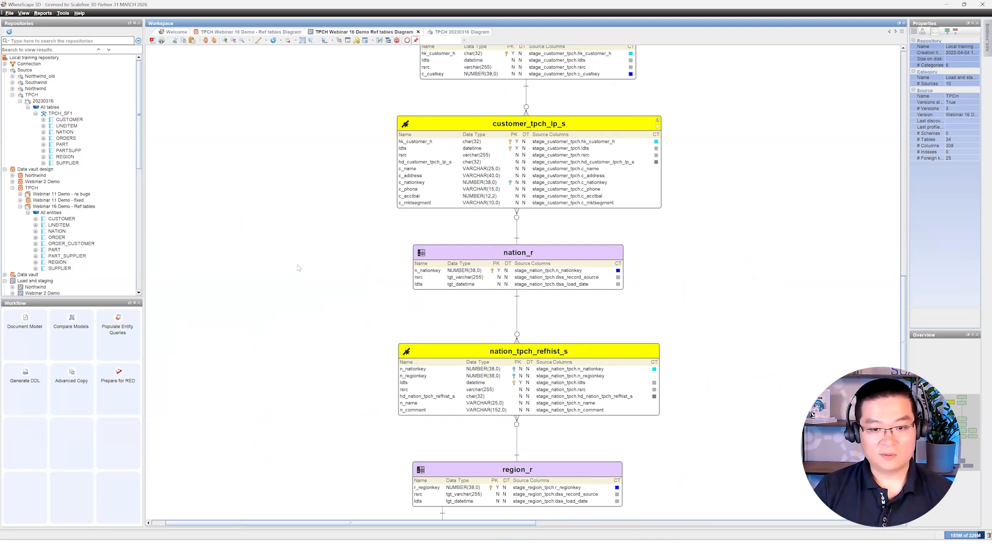
Step: Open the properties of the nation_r reference table in the diagram
scroll(298, 268, down, 3)
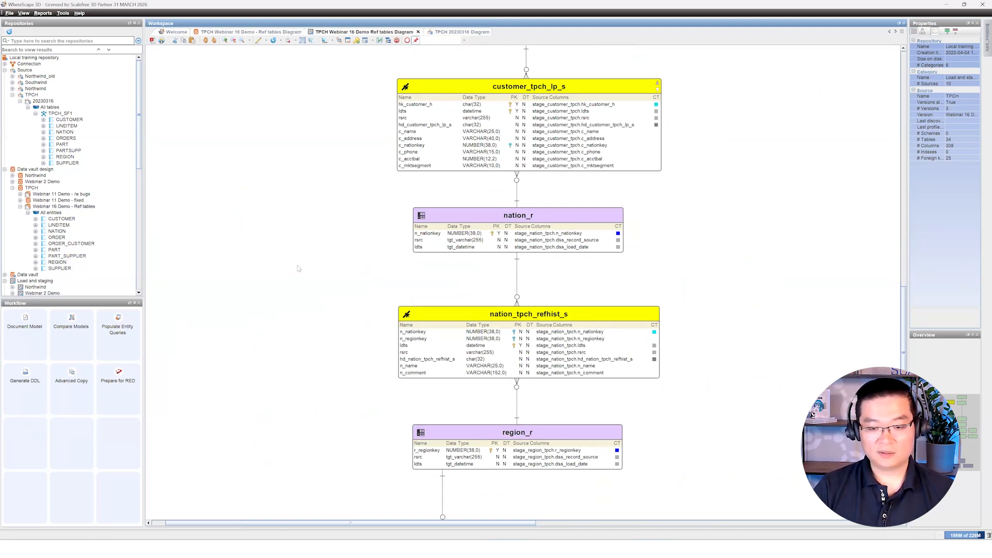
scroll(407, 233, up, 1)
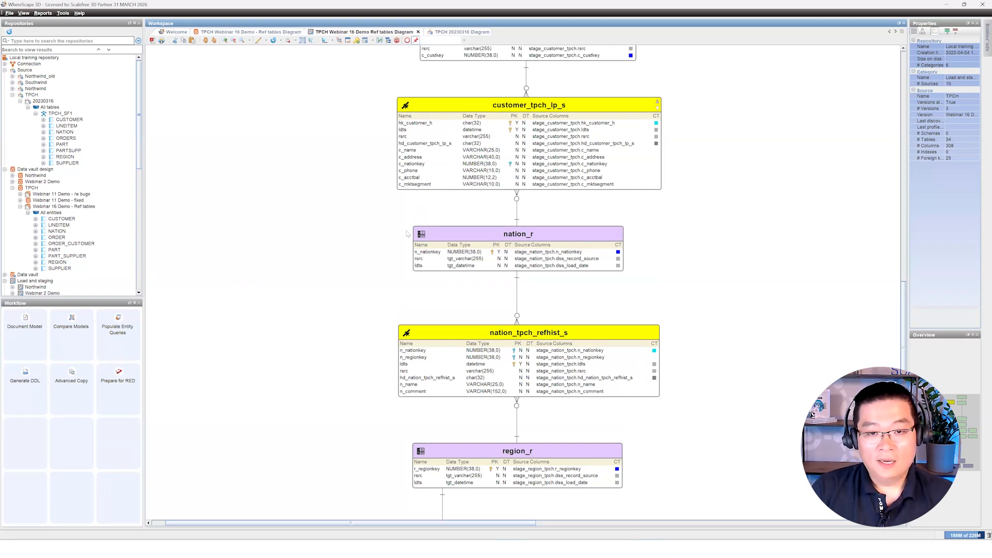
scroll(419, 226, down, 3)
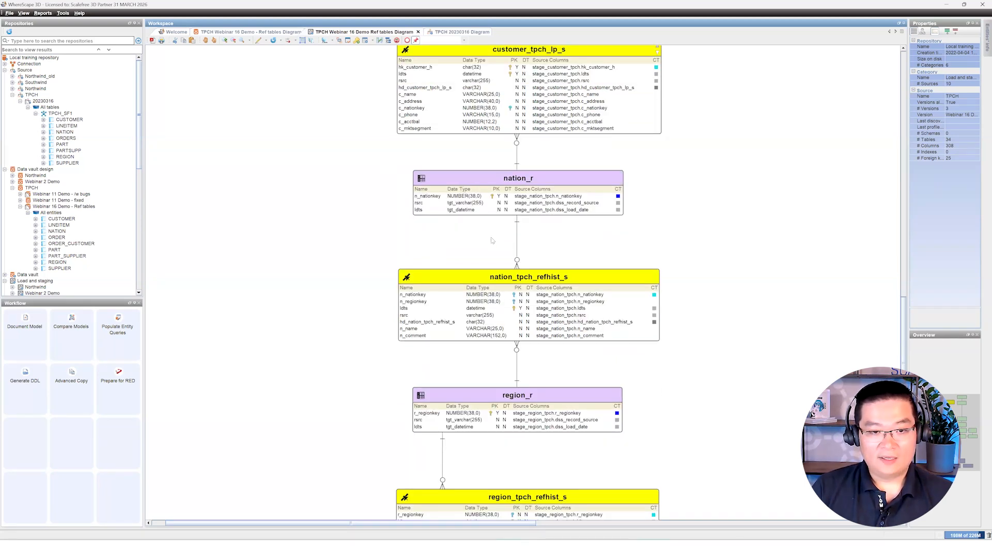
click(530, 190)
double_click(531, 184)
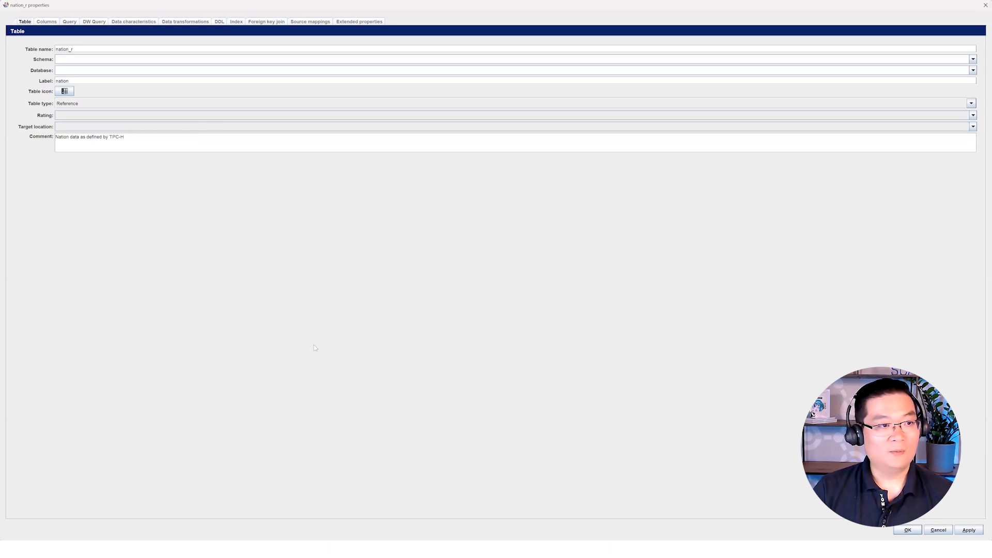
Step: Review nation_r's rsrc and ldts columns, then close its properties
click(46, 22)
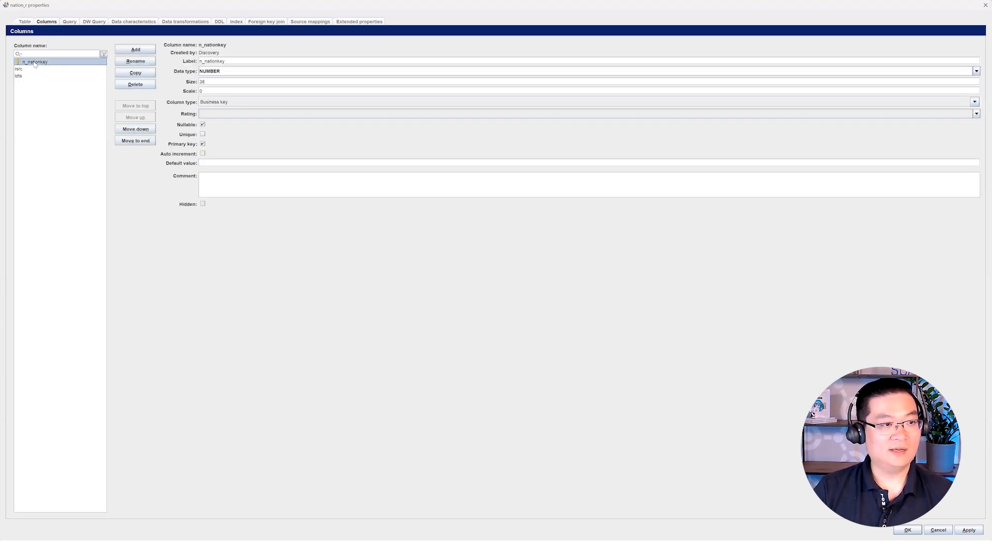
click(36, 69)
click(38, 75)
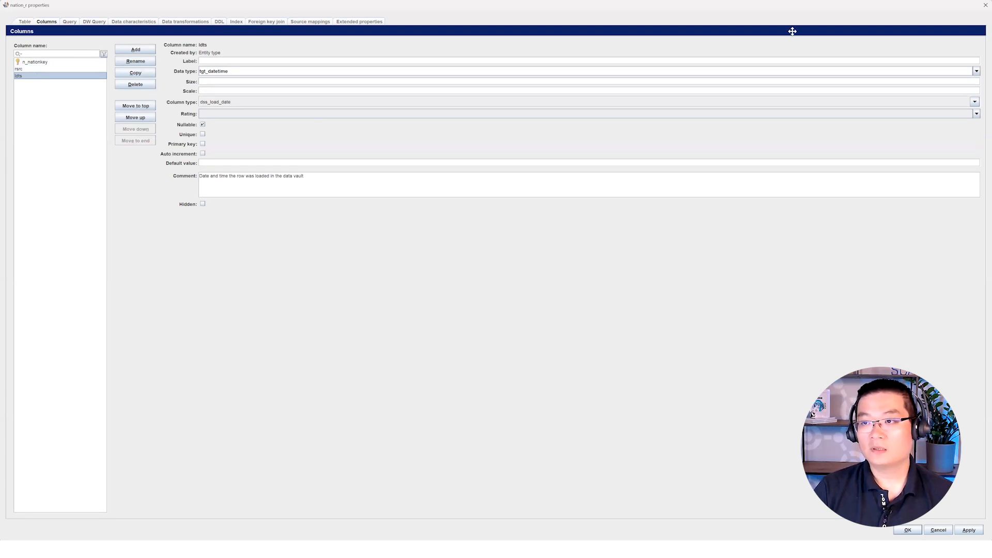
click(985, 6)
Step: Review nation_tpch_refhist_s columns, including the hd_nation_tpch_refhist_s change hash, and cancel without changes
double_click(560, 277)
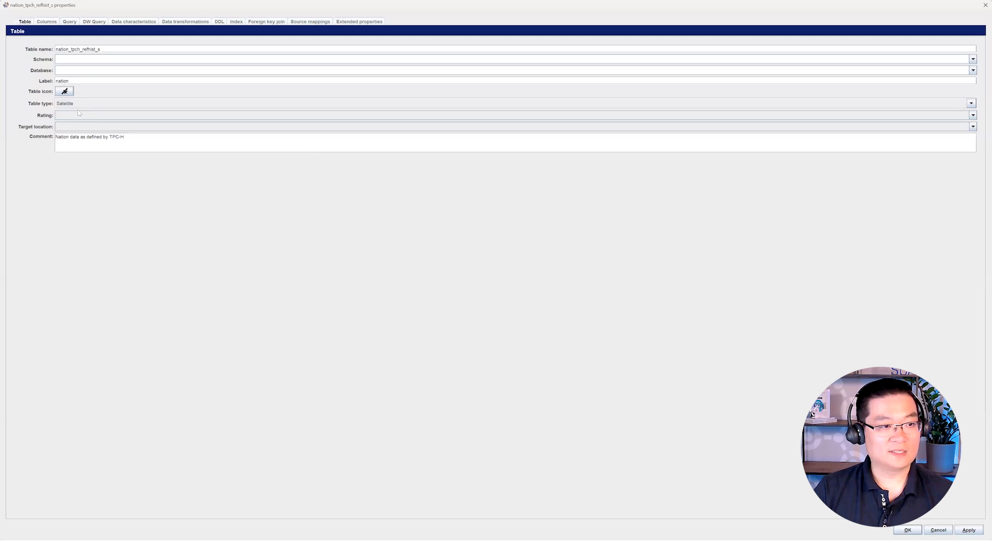
click(47, 21)
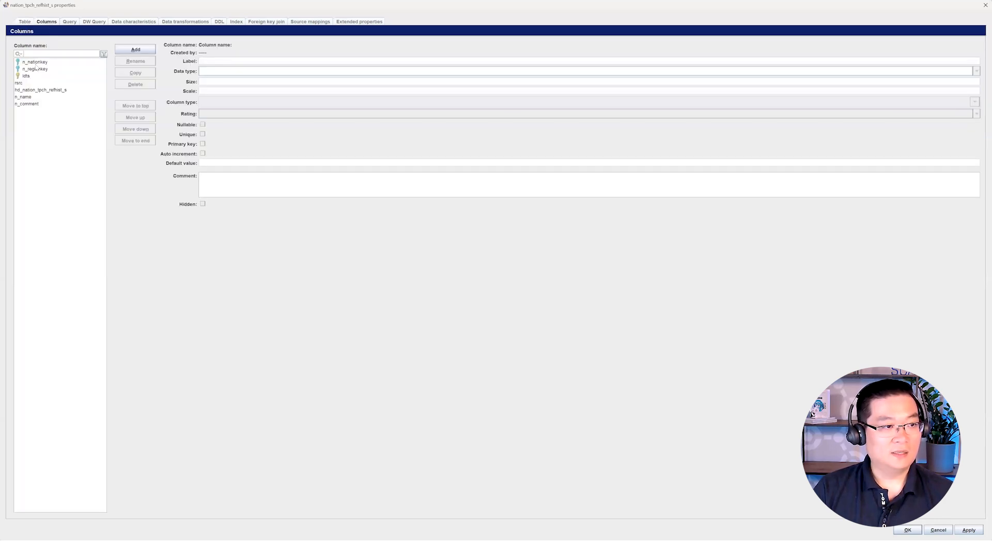
click(46, 62)
click(46, 69)
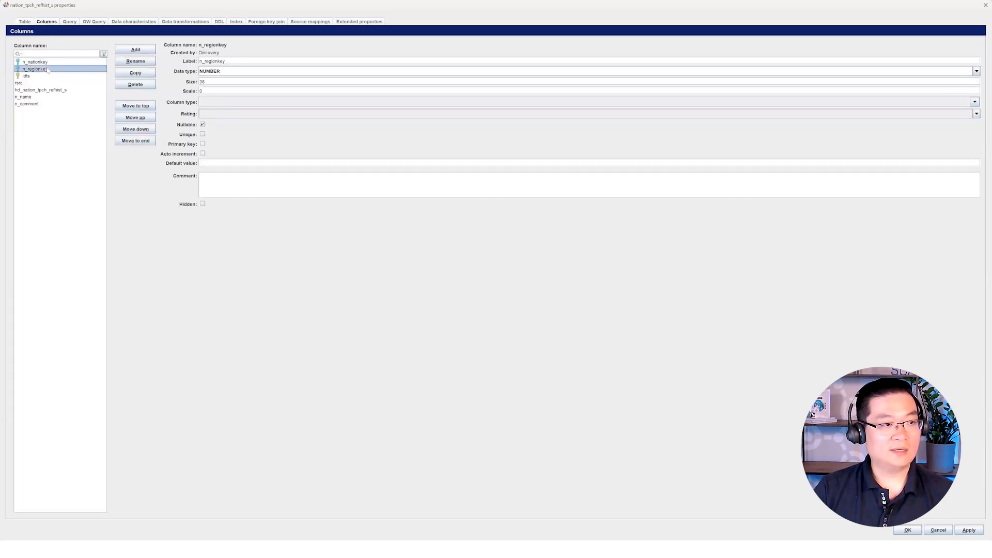
click(44, 90)
click(45, 97)
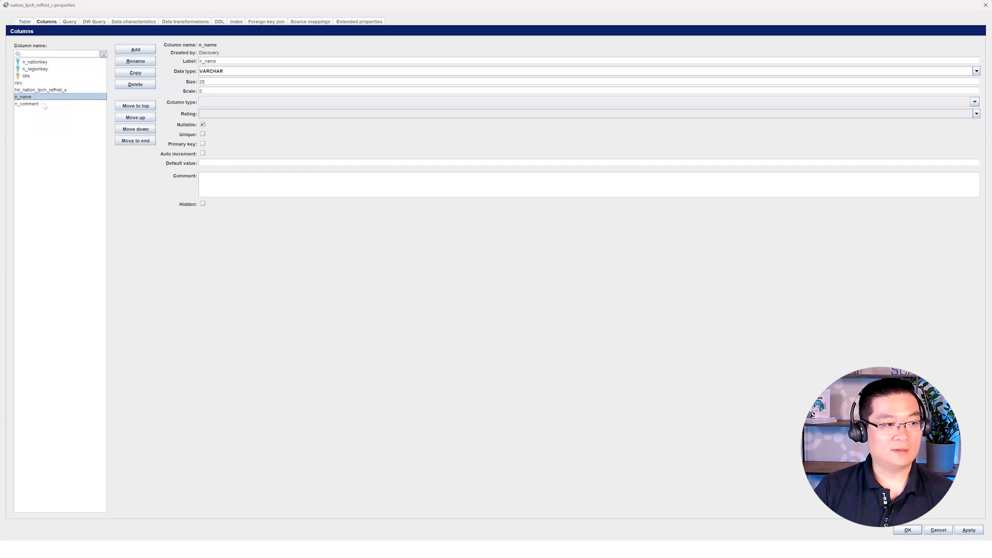
click(46, 104)
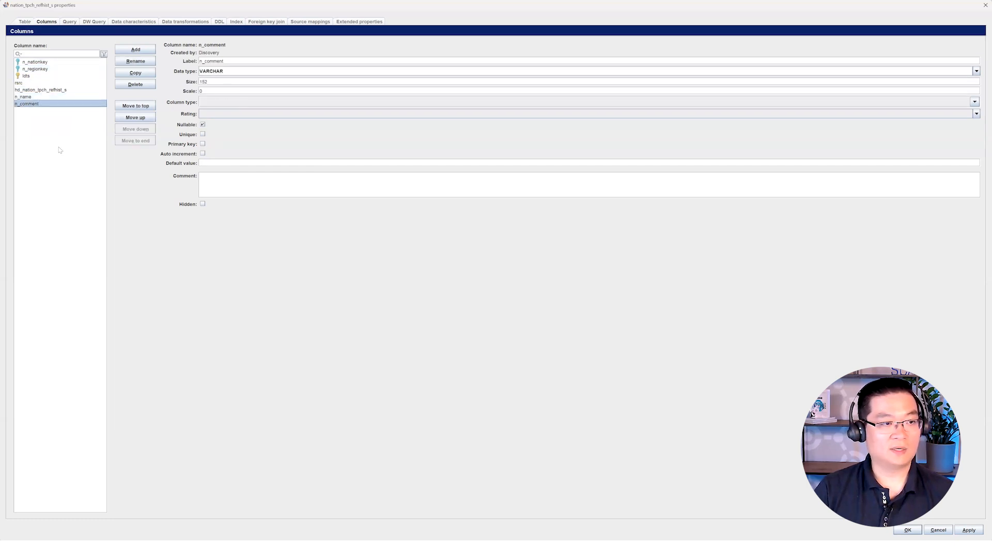
click(62, 90)
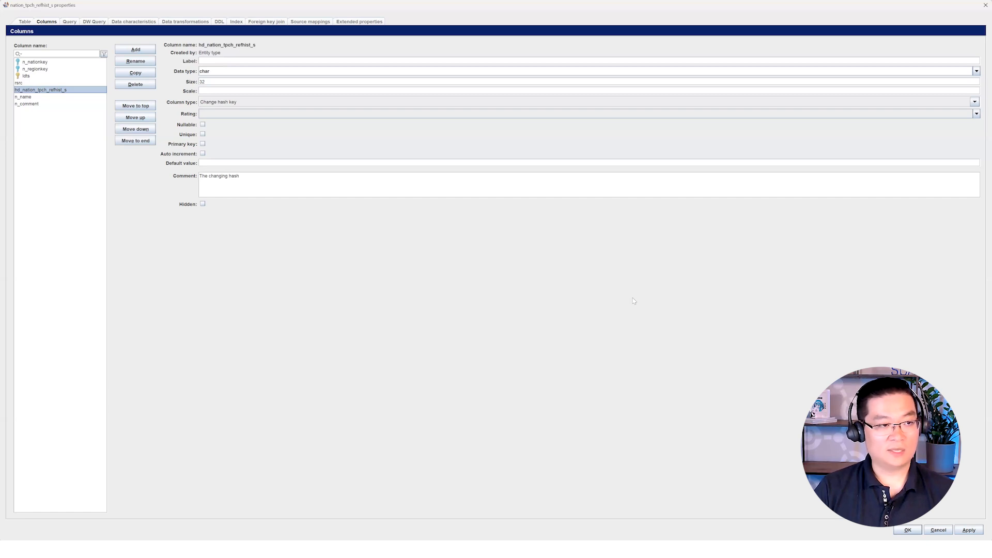
click(943, 533)
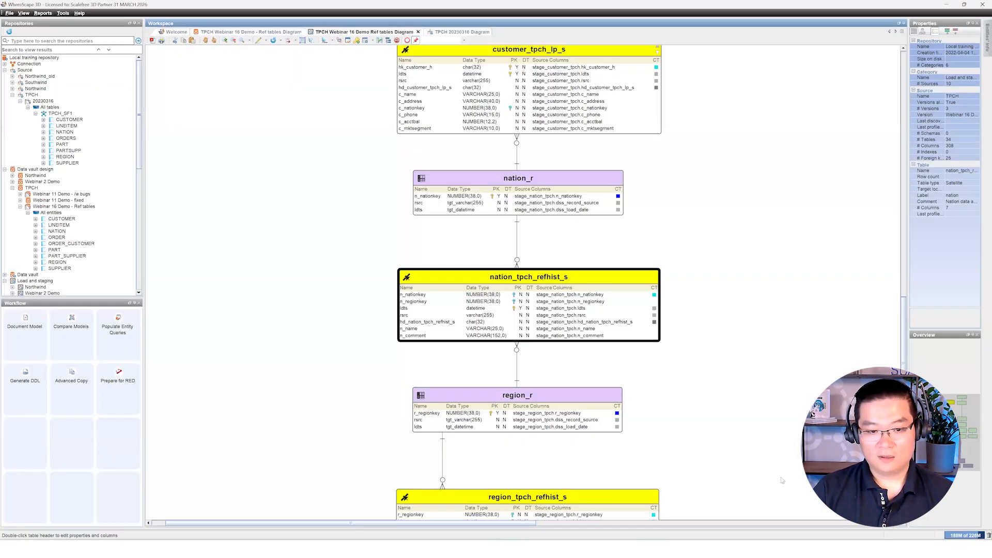
click(780, 476)
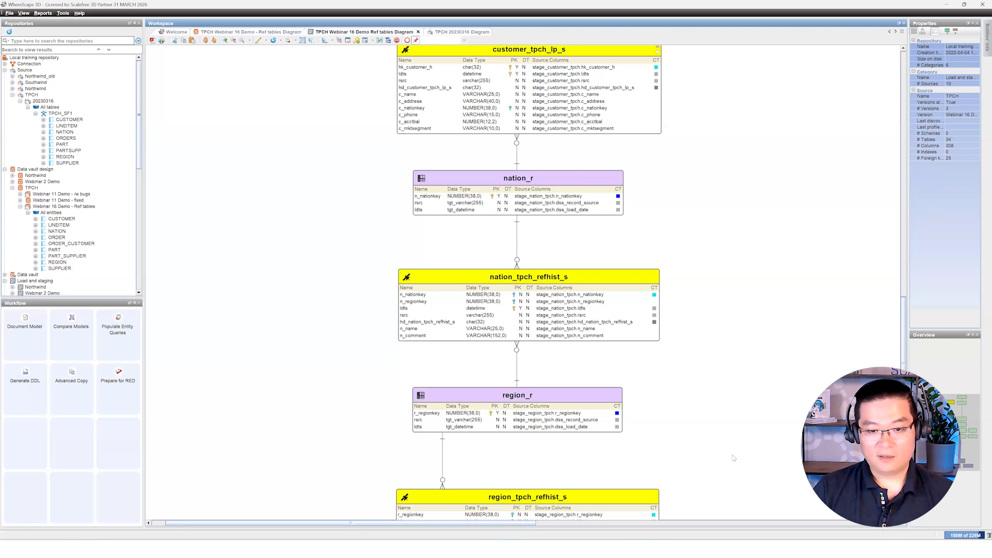
scroll(734, 458, down, 2)
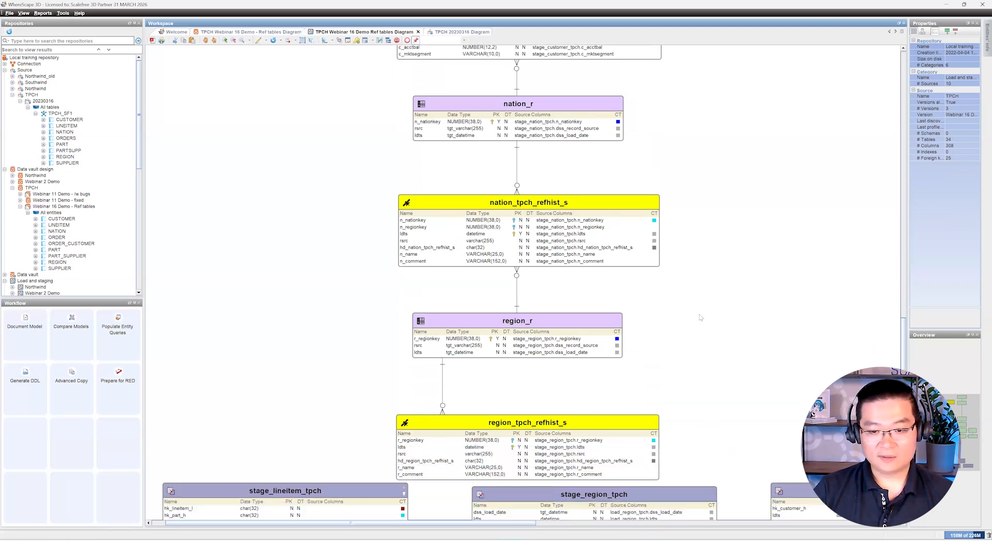
click(586, 440)
click(363, 336)
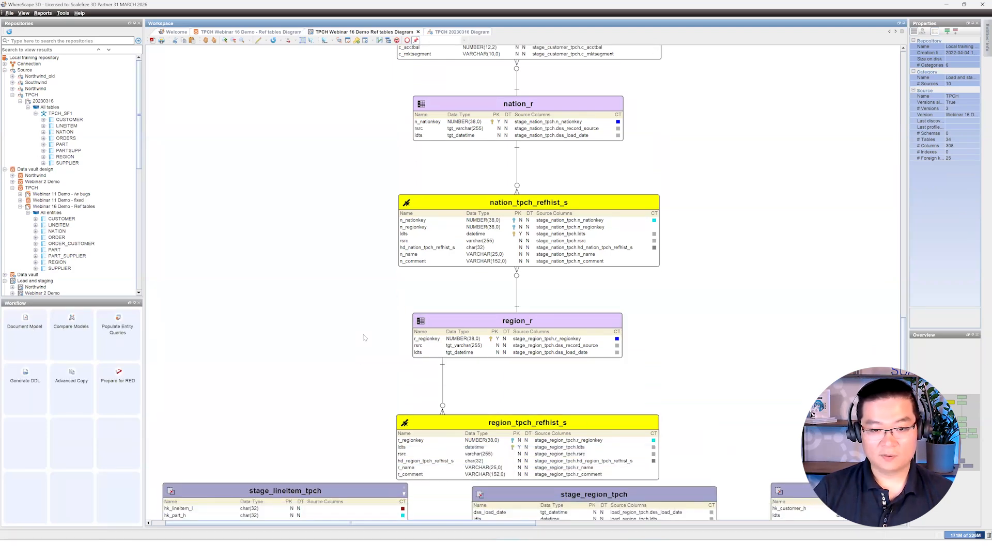
click(443, 383)
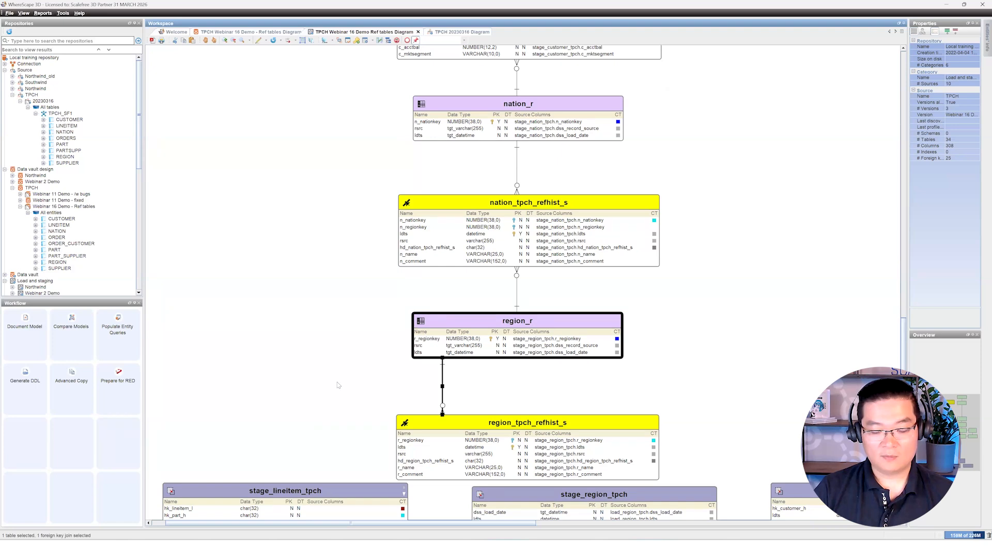
click(353, 409)
click(501, 434)
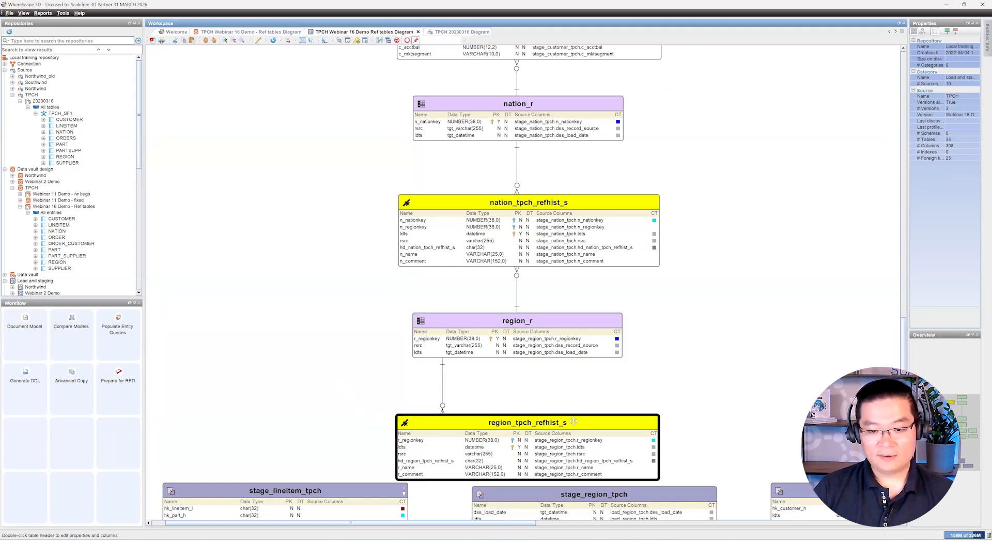
click(758, 378)
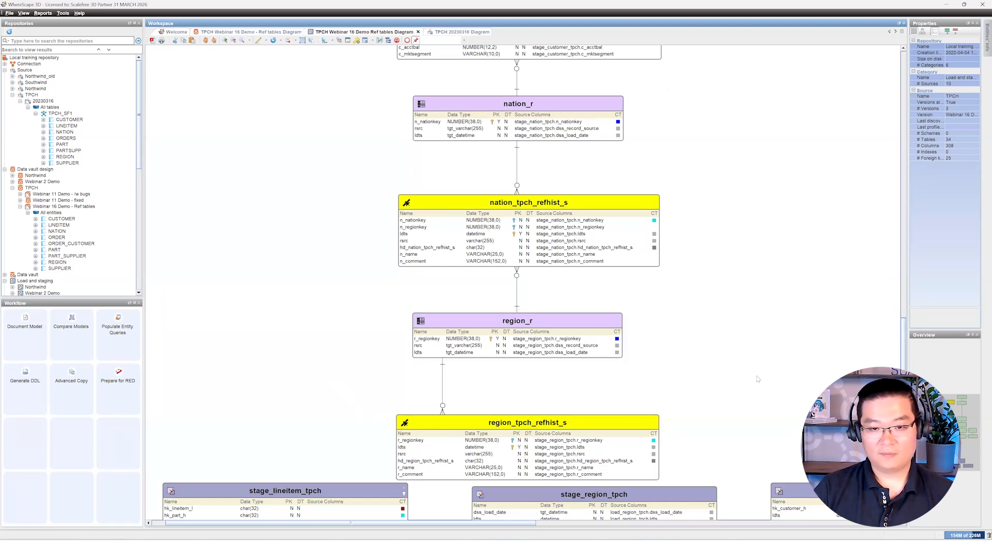
scroll(758, 379, down, 3)
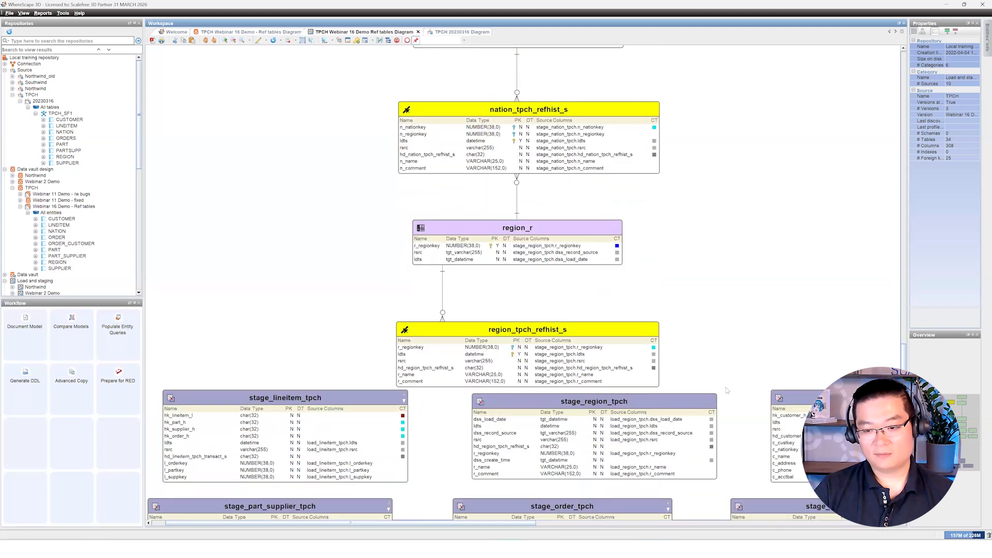
scroll(738, 387, up, 2)
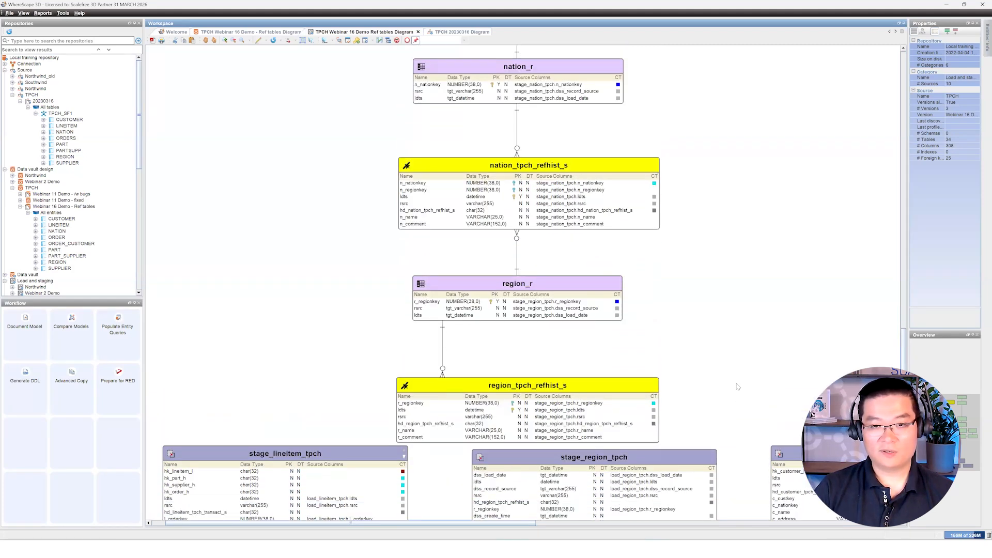
scroll(739, 387, down, 1)
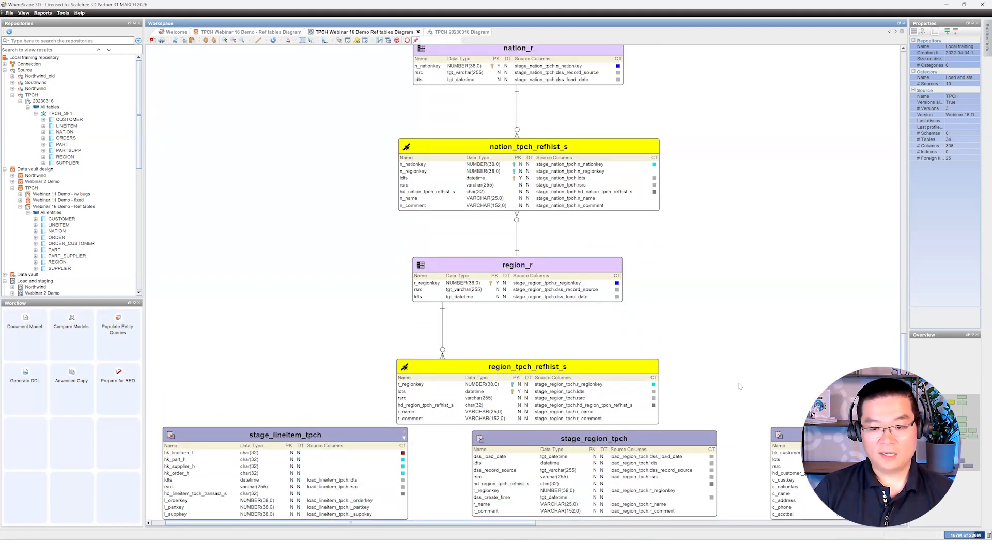
scroll(741, 375, up, 2)
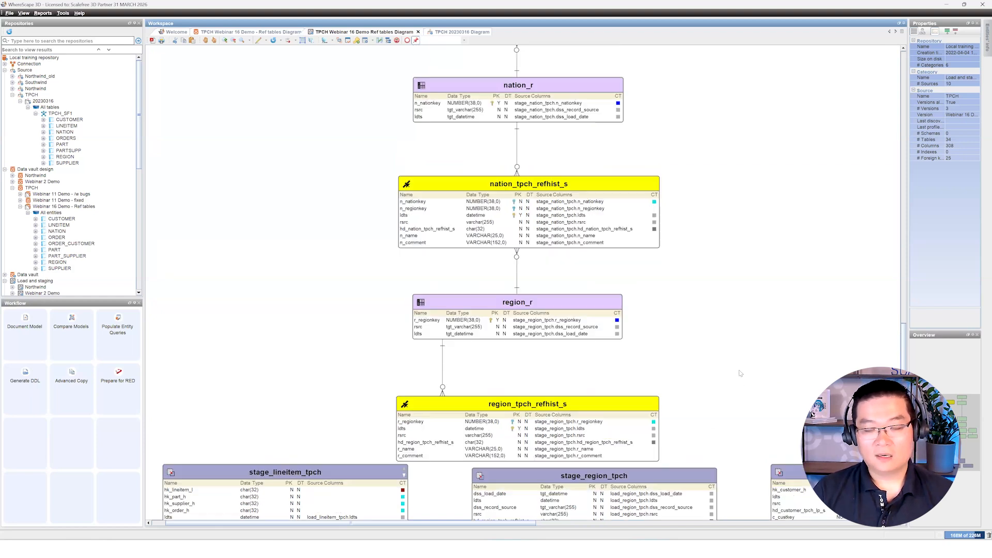
scroll(740, 374, up, 2)
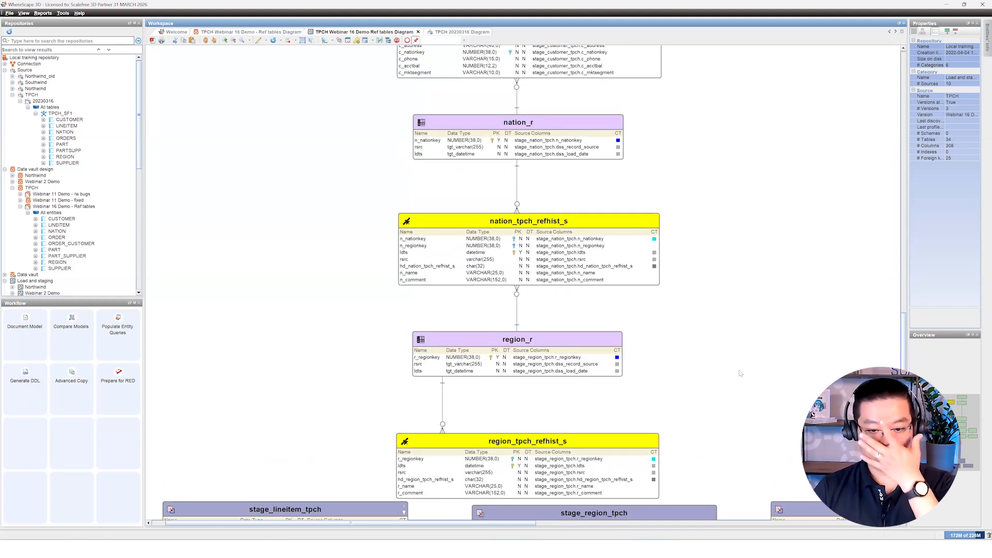